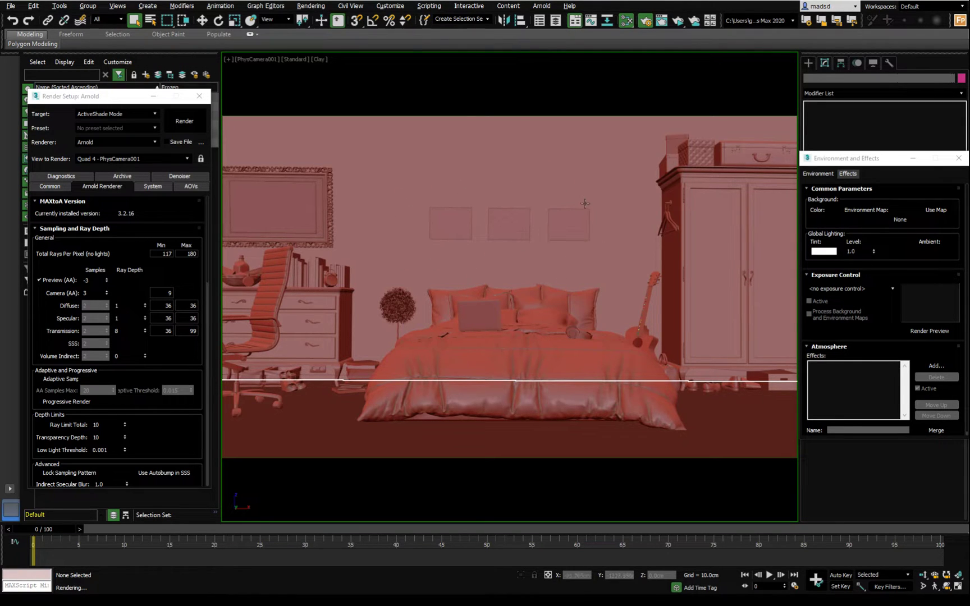
Step: Inspect the bedroom model from outside and inside in a perspective view, starting from the laptop on the bed, and return to PhysCamera001
left_click(479, 322)
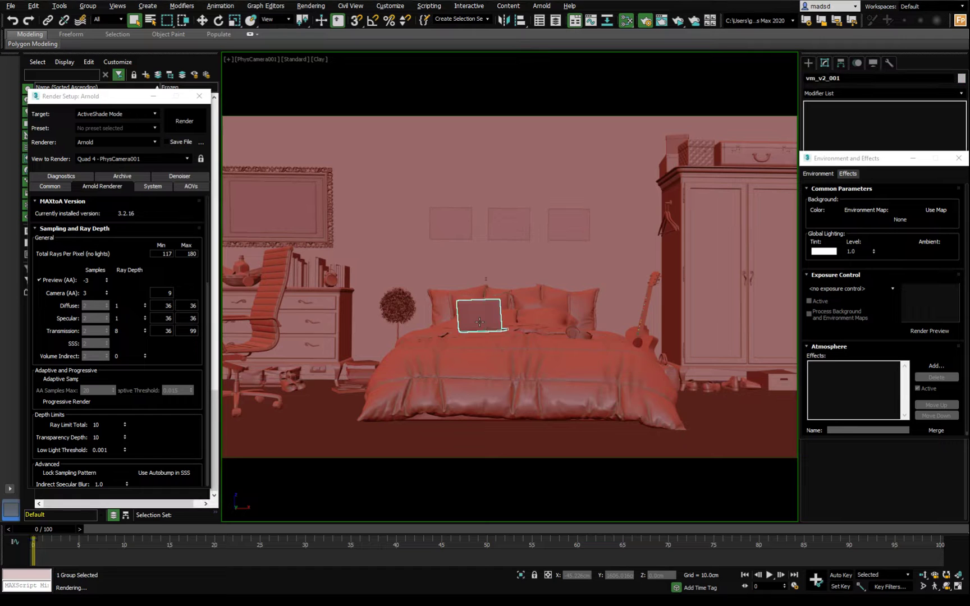
right_click(479, 321)
key("p")
key("ctrl+r")
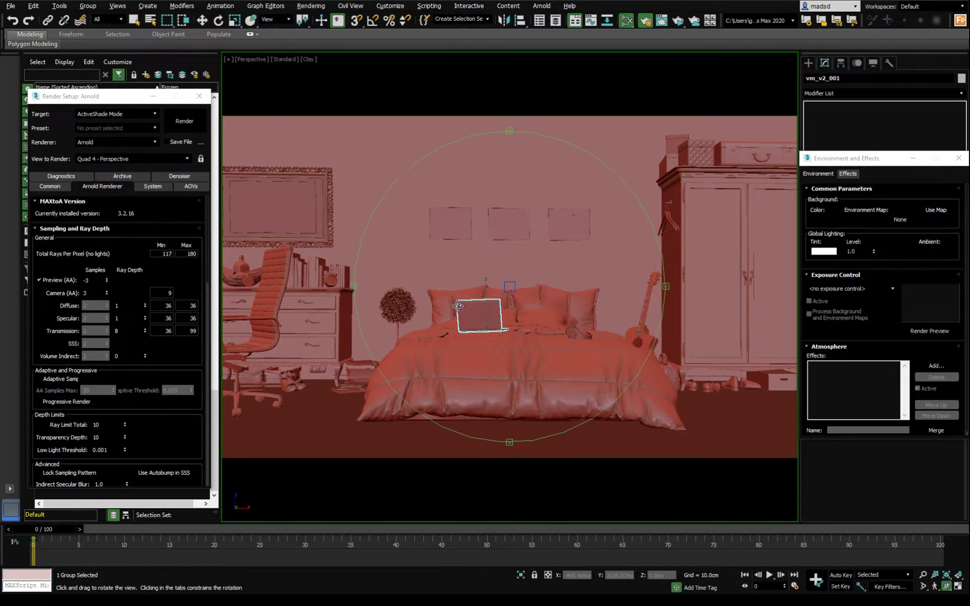
mouse_move(479, 321)
left_mouse_down()
mouse_move(511, 316)
mouse_move(496, 324)
mouse_move(493, 309)
left_mouse_up()
scroll(510, 317, "down", 5)
key("ctrl+p")
scroll(493, 308, "up", 5)
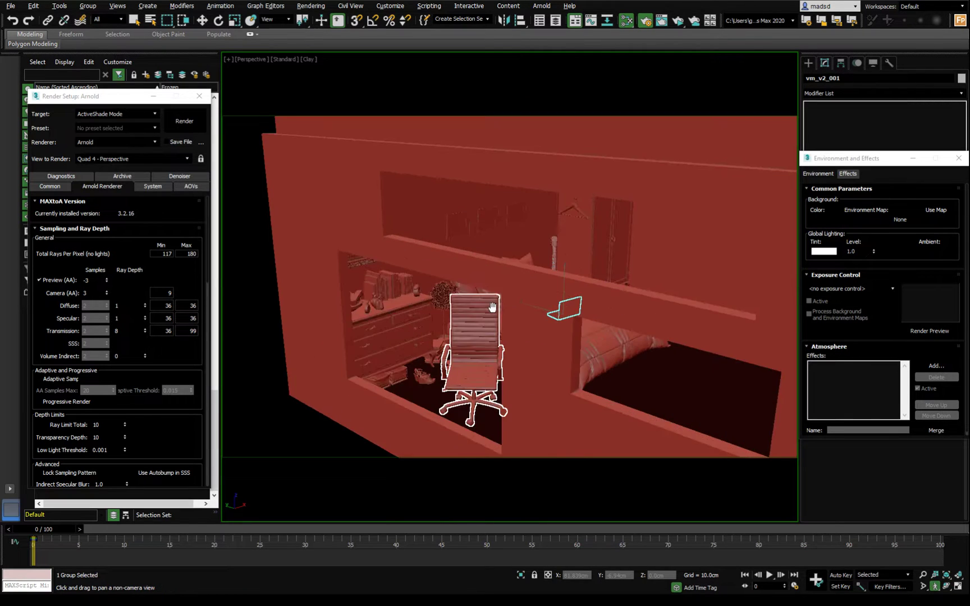
scroll(492, 306, "down", 5)
middle_click_drag(492, 306, 475, 285, "alt")
scroll(502, 300, "up", 6)
scroll(494, 296, "up", 6)
scroll(508, 291, "down", 3)
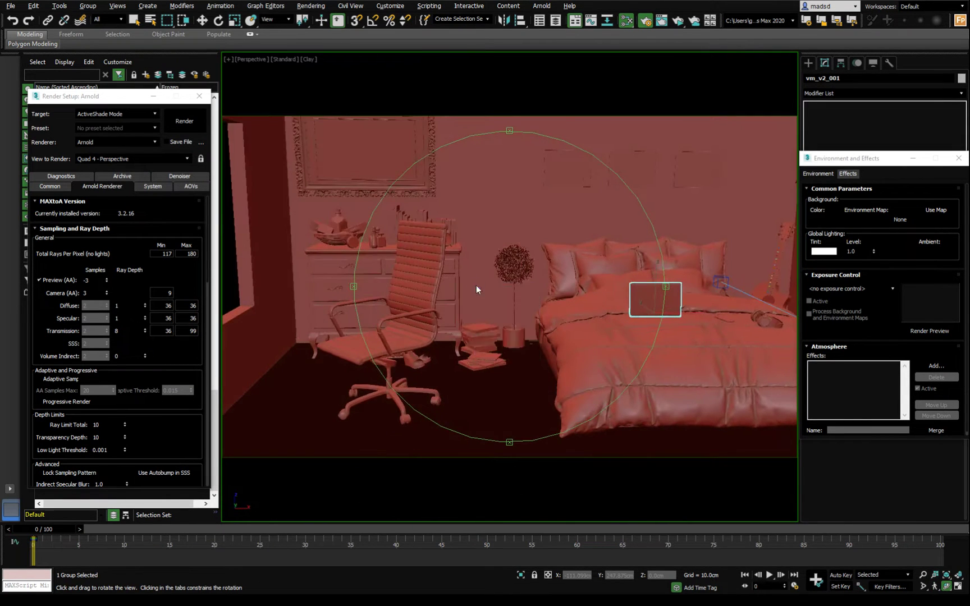
key("c")
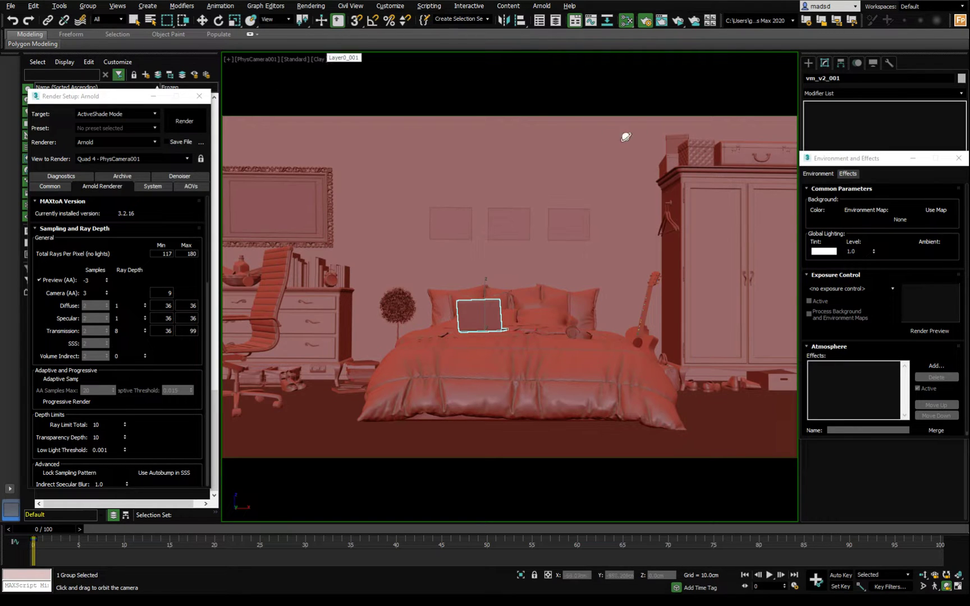
Step: Switch Arnold's render device to CPU and back to GPU (BETA) in the render system settings
left_click_drag(108, 97, 403, 101)
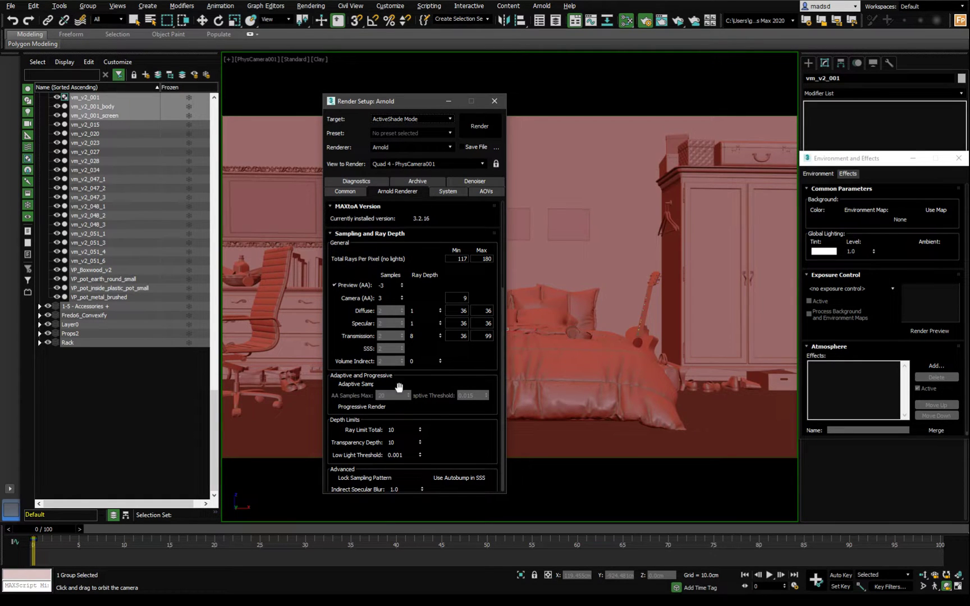
left_click(453, 192)
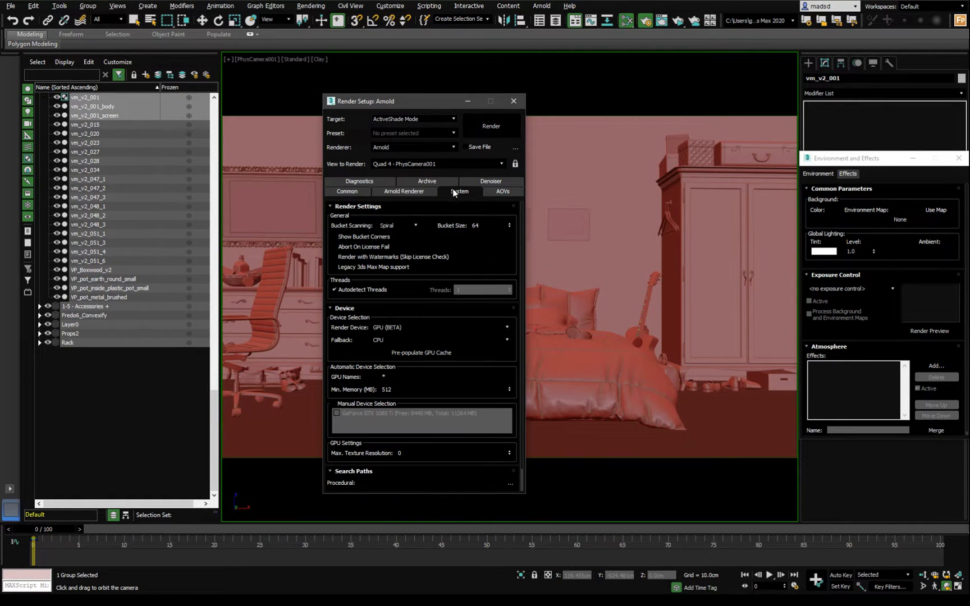
left_click(390, 327)
left_click(388, 338)
left_click(387, 328)
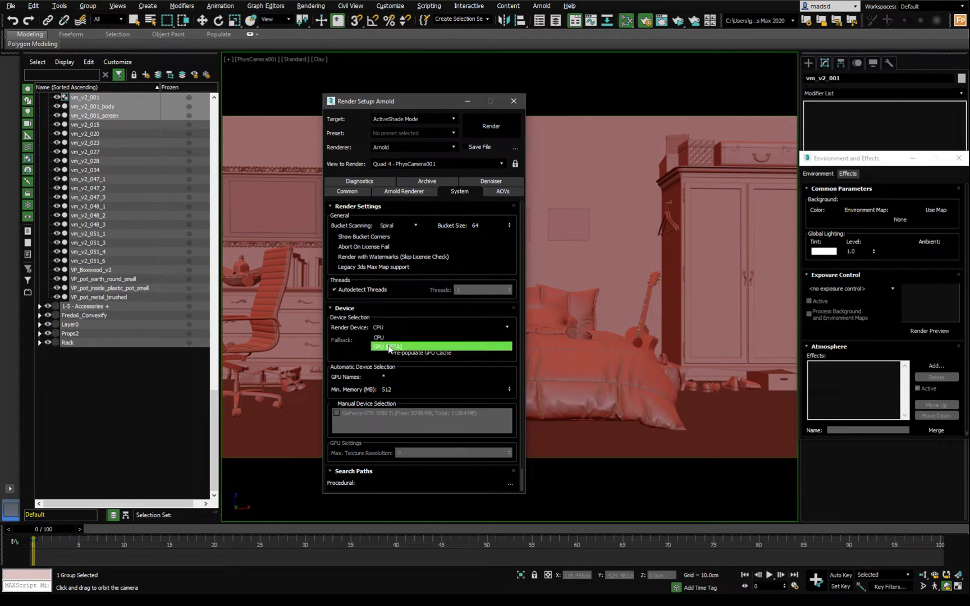
left_click(393, 335)
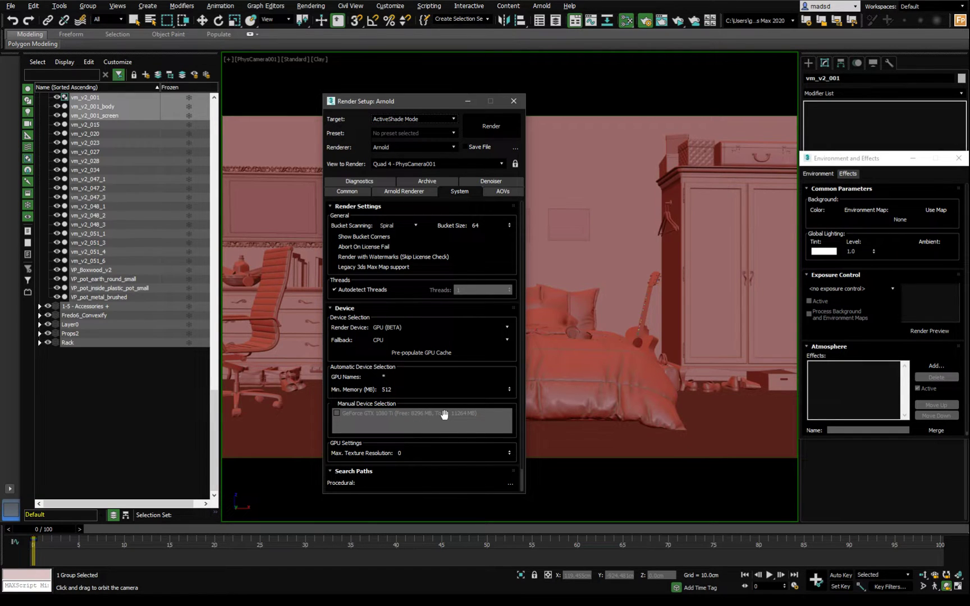
Step: Run an ActiveShade test render of the camera view without any added light and close it
left_click_drag(413, 103, 107, 101)
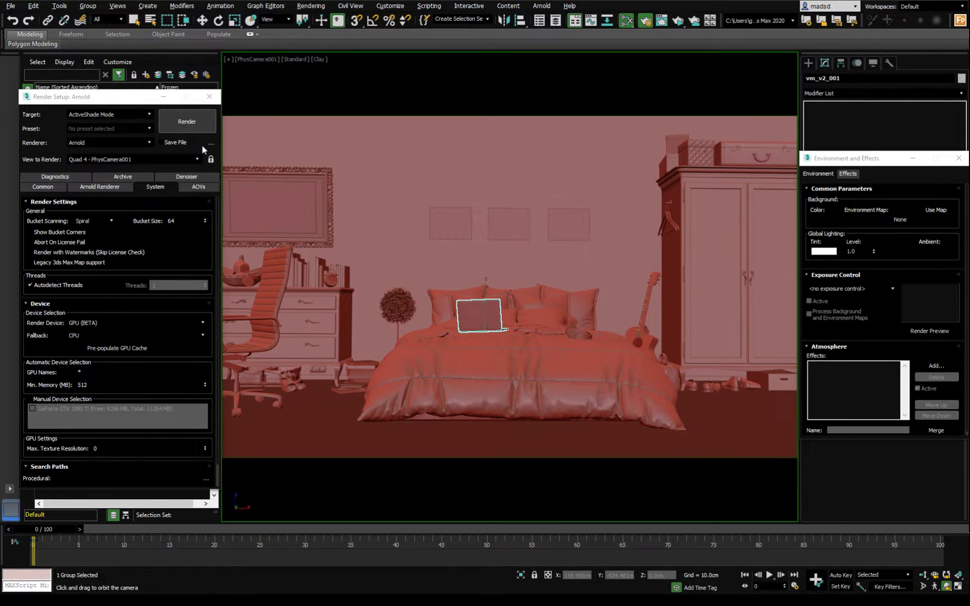
key("shift+q")
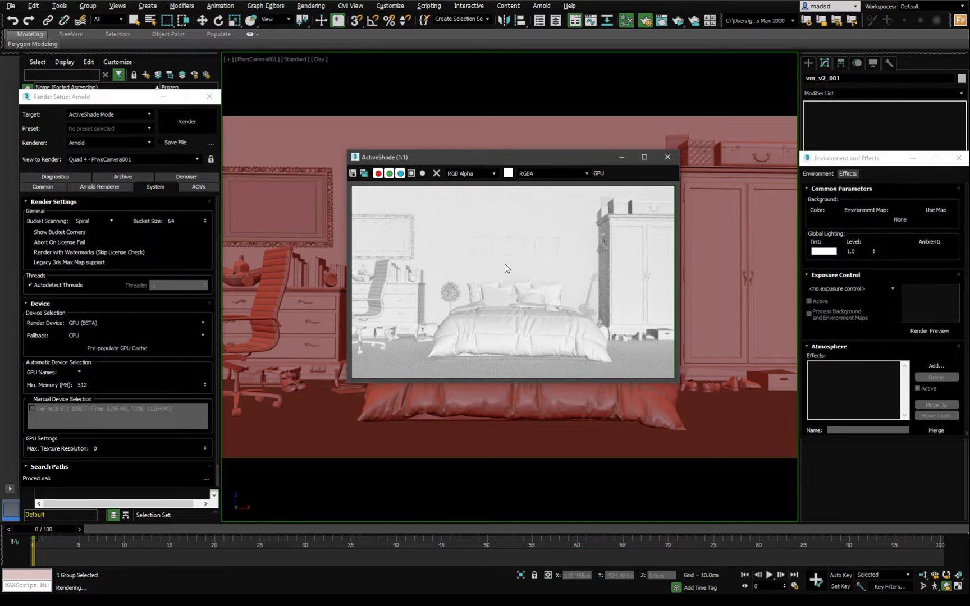
left_click(667, 158)
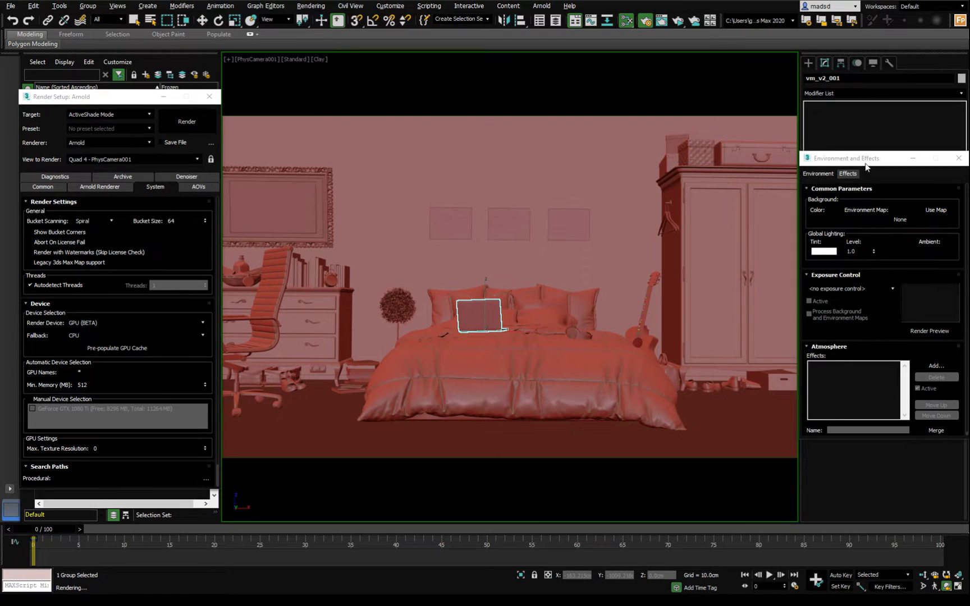
Step: Place an Arnold light of type Skydome on the floor in front of the bed
left_click_drag(866, 167, 664, 162)
left_click(808, 64)
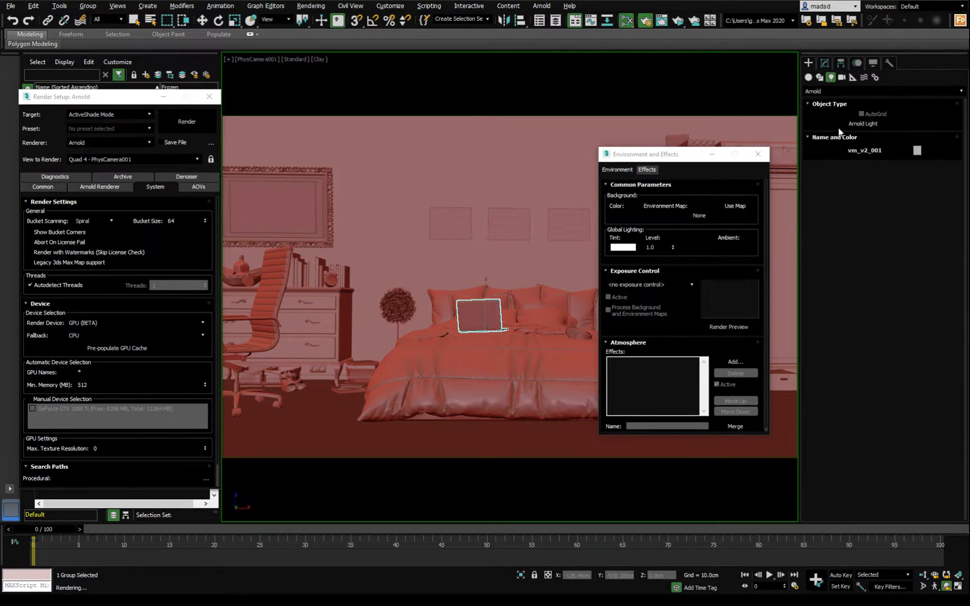
left_click(863, 124)
left_click(416, 438)
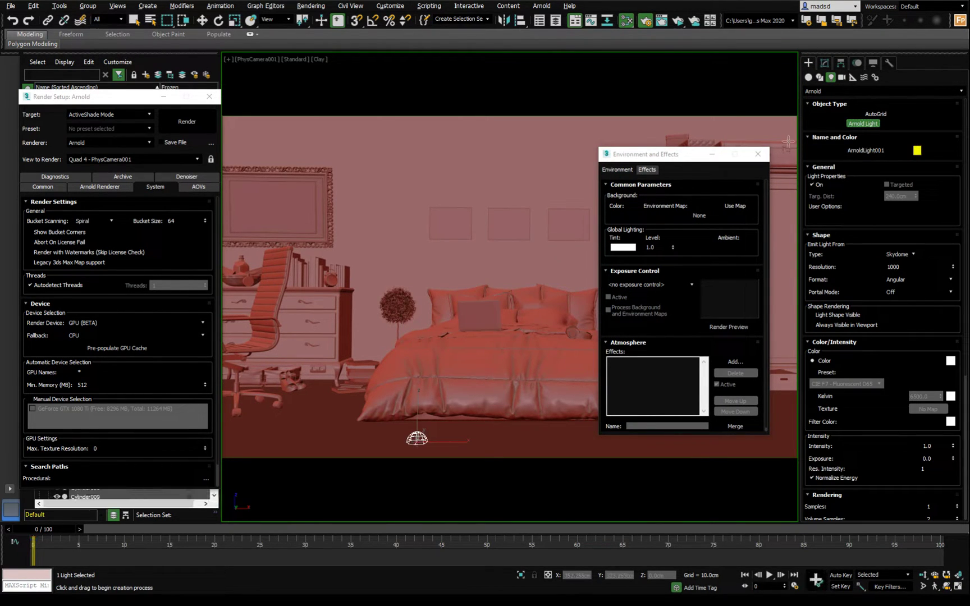
left_click(824, 63)
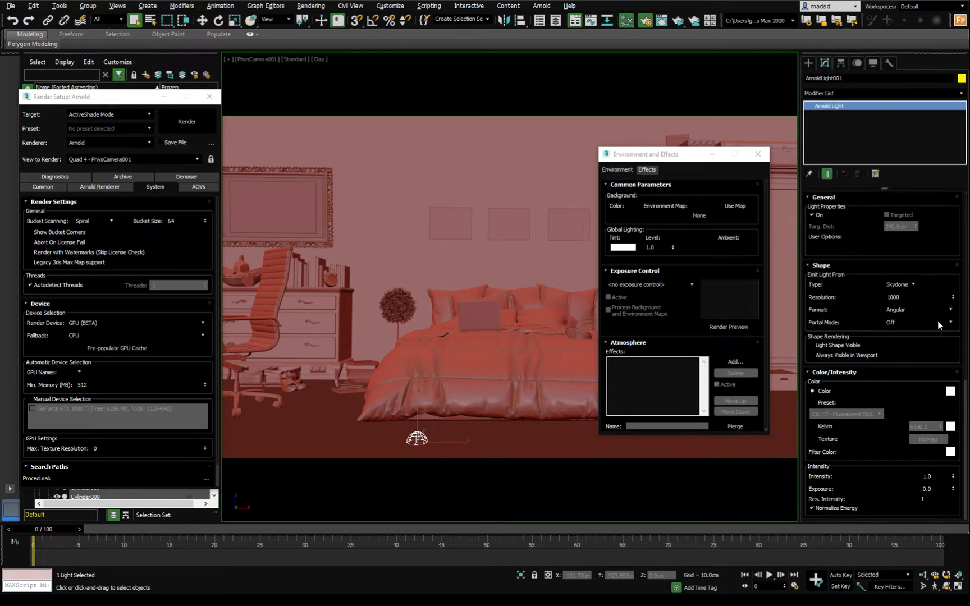
scroll(892, 449, "down", 1)
left_click(896, 277)
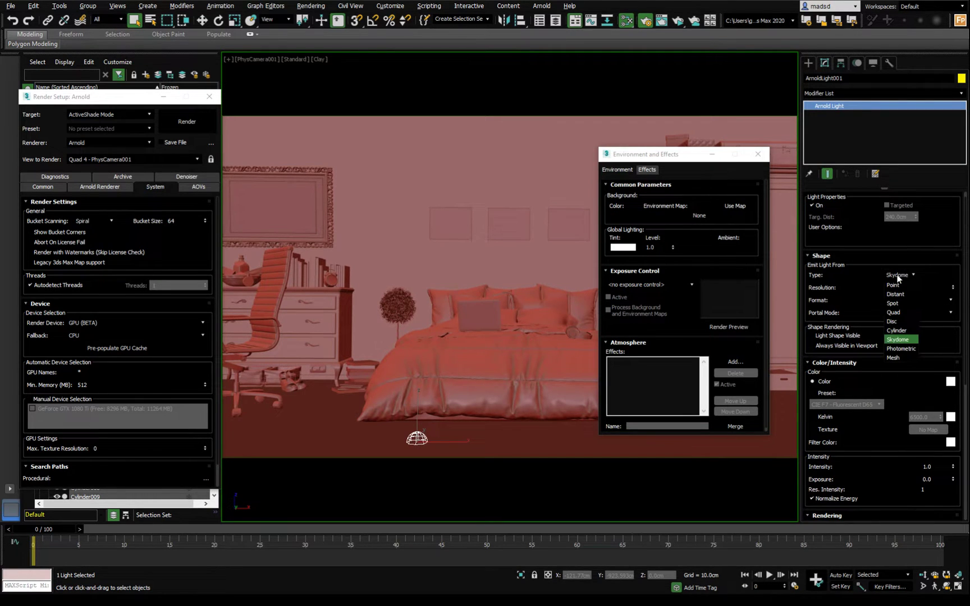
left_click(897, 340)
scroll(900, 439, "down", 2)
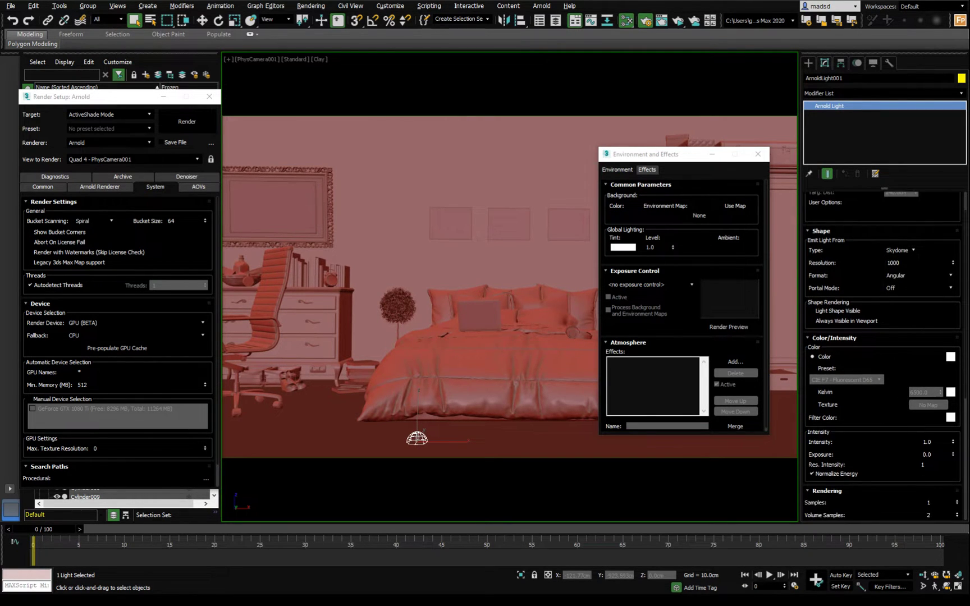
left_click(926, 453)
double_click(927, 454)
scroll(878, 452, "down", 2)
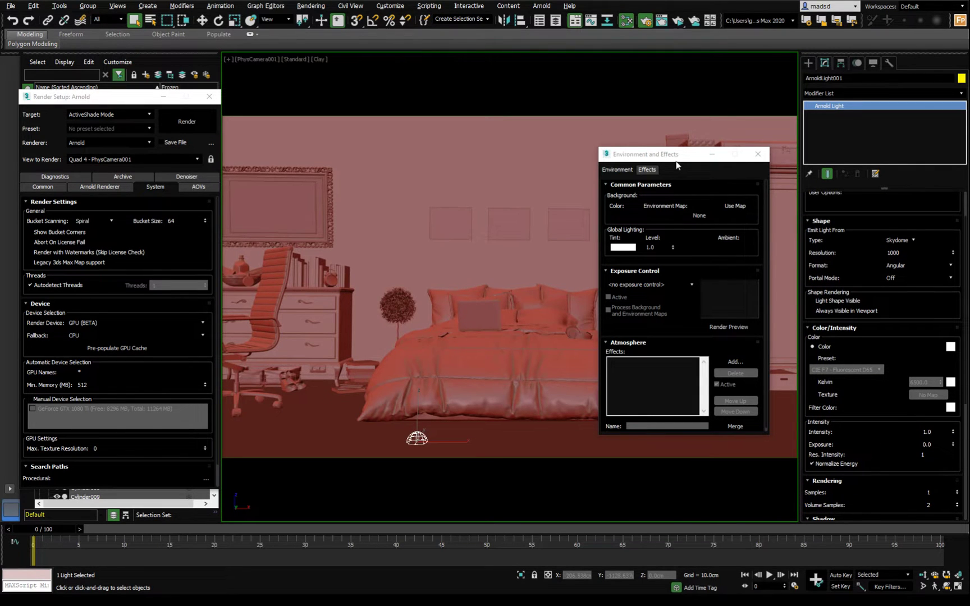
Step: Run an ActiveShade render with the skydome light, check its noise against the camera sampling settings, and close the render
left_click_drag(674, 160, 872, 166)
left_click(192, 123)
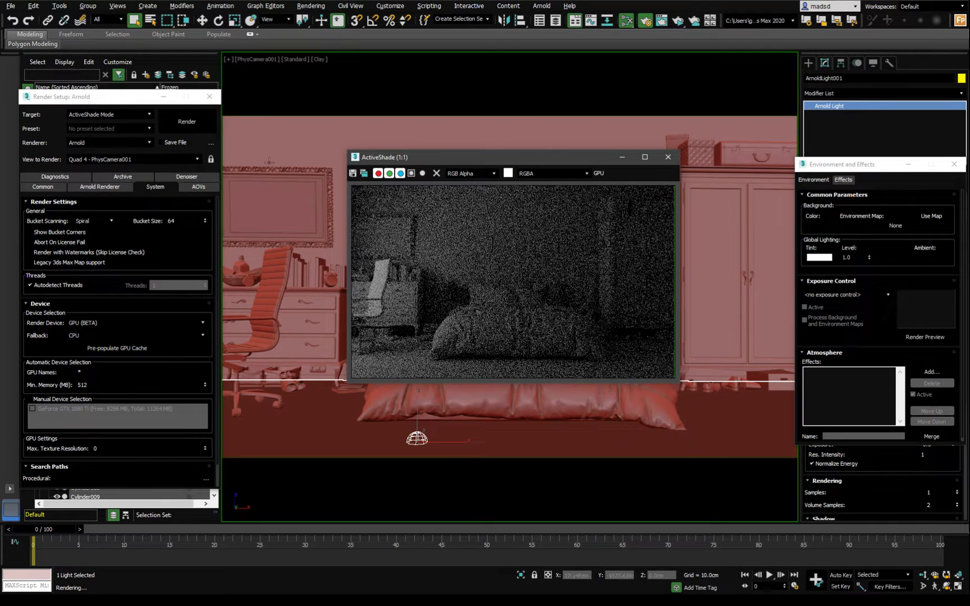
left_click(99, 188)
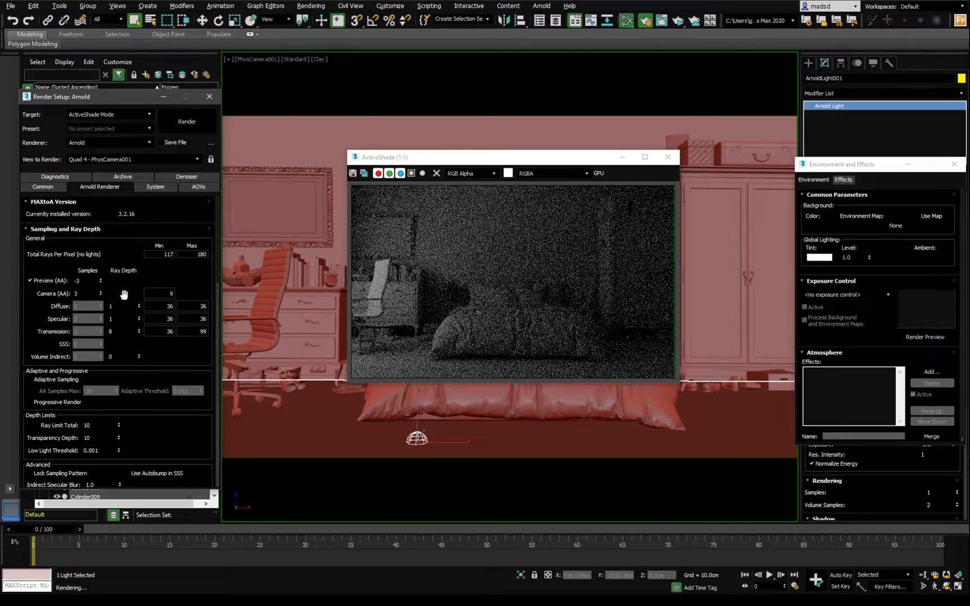
double_click(77, 293)
left_click_drag(514, 160, 510, 166)
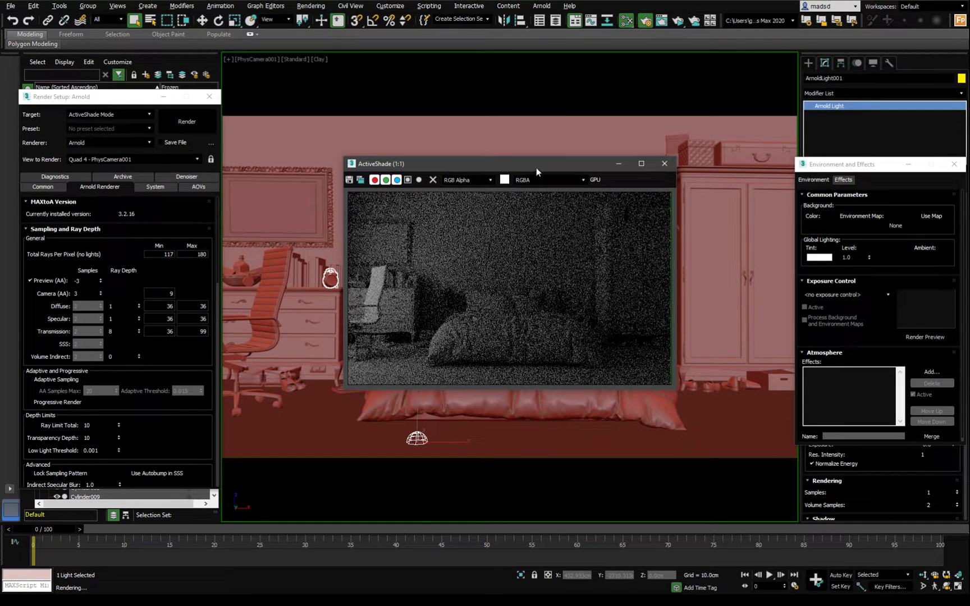
left_click_drag(535, 167, 530, 162)
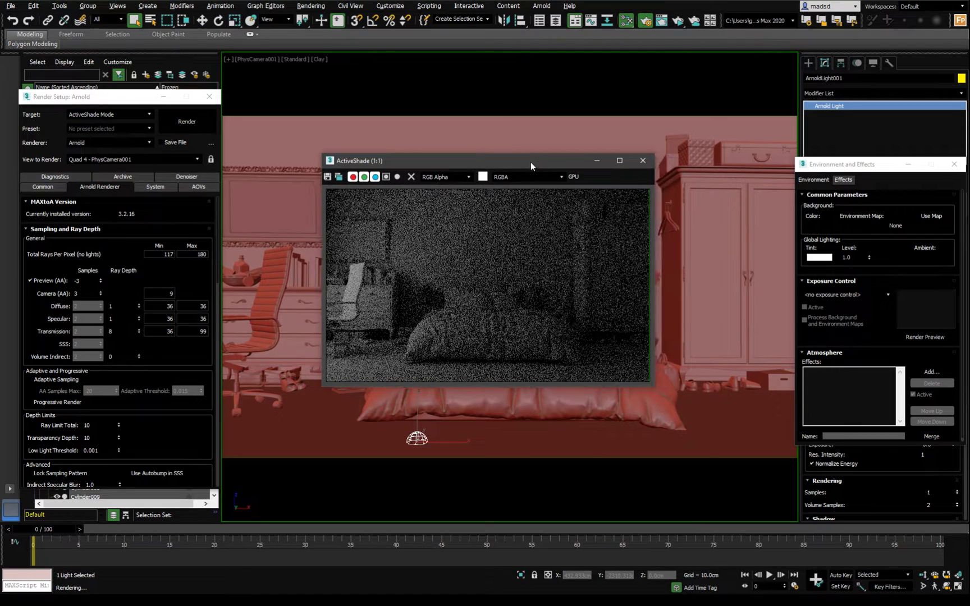
left_click(651, 163)
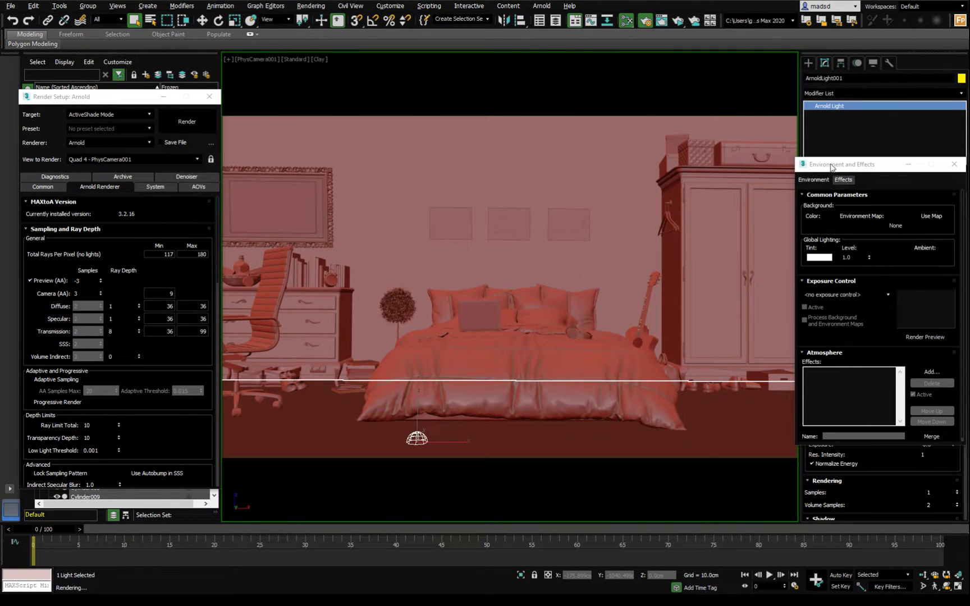
Step: Enable Adaptive Sampling and Progressive Render in the Arnold sampling settings
left_click(87, 293)
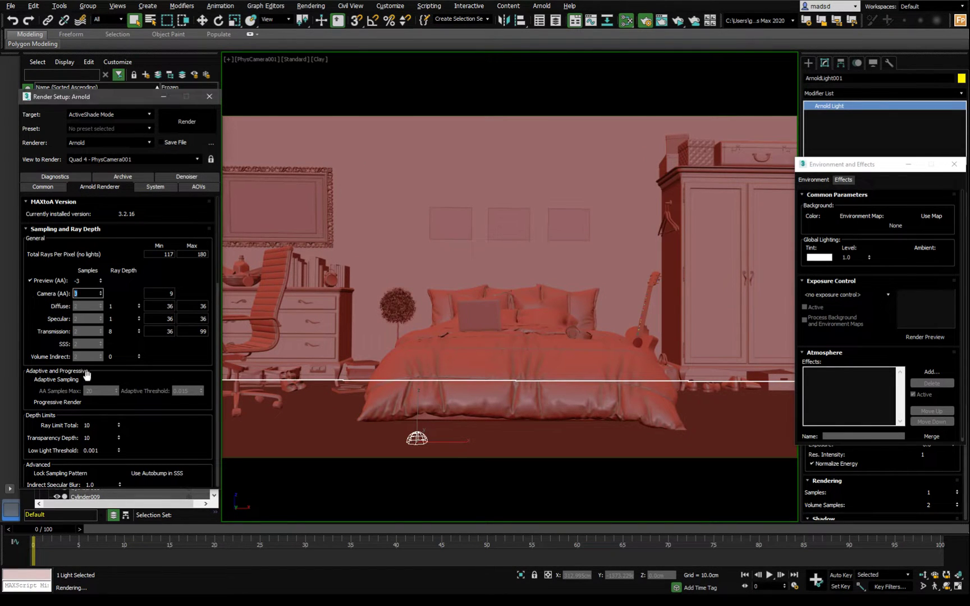
left_click(55, 382)
left_click(50, 401)
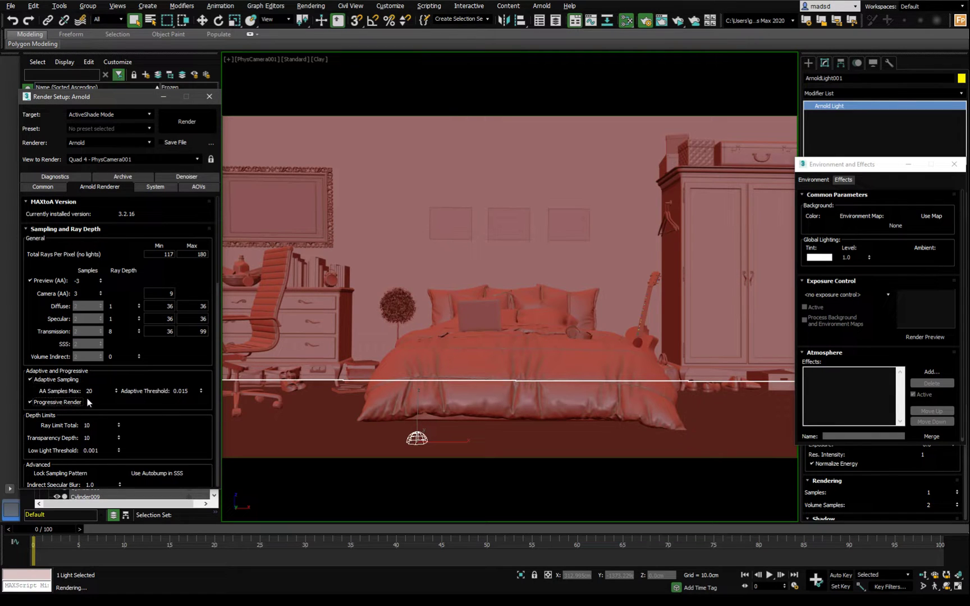
Step: Set the adaptive threshold to 0.0 and AA Samples Max to 87
left_click_drag(116, 391, 115, 369)
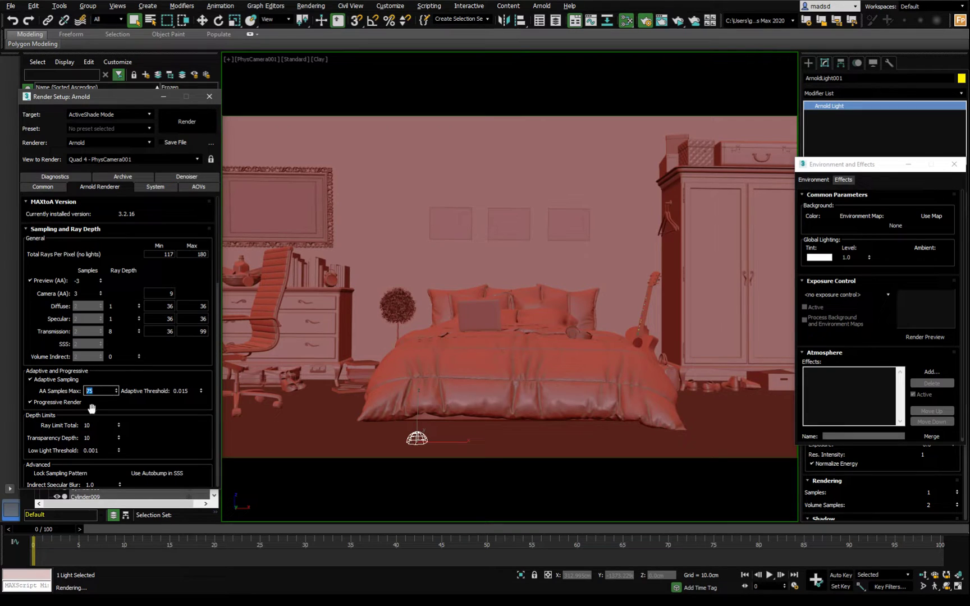
right_click(202, 392)
left_click(179, 391)
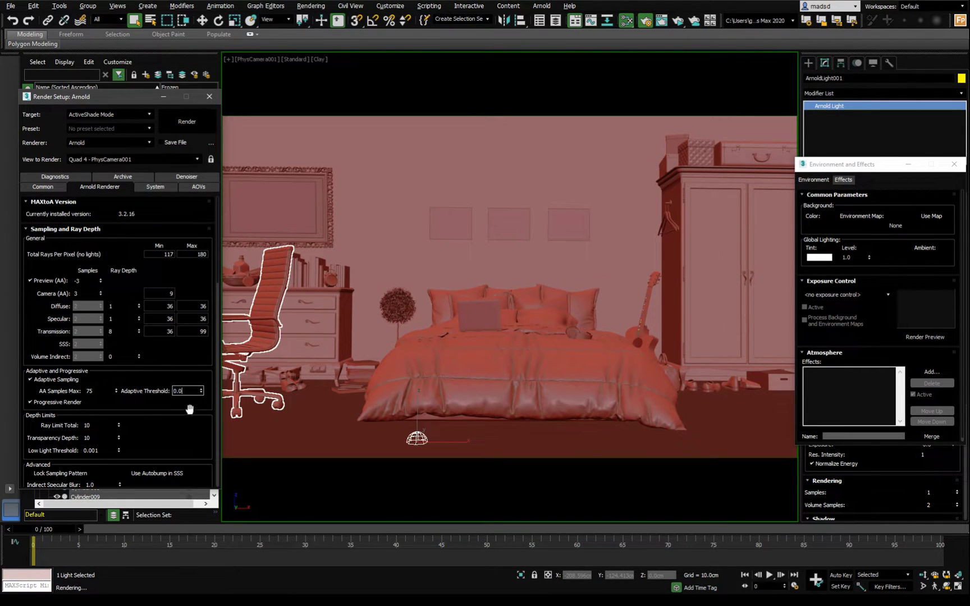
double_click(85, 293)
double_click(88, 391)
right_click(117, 391)
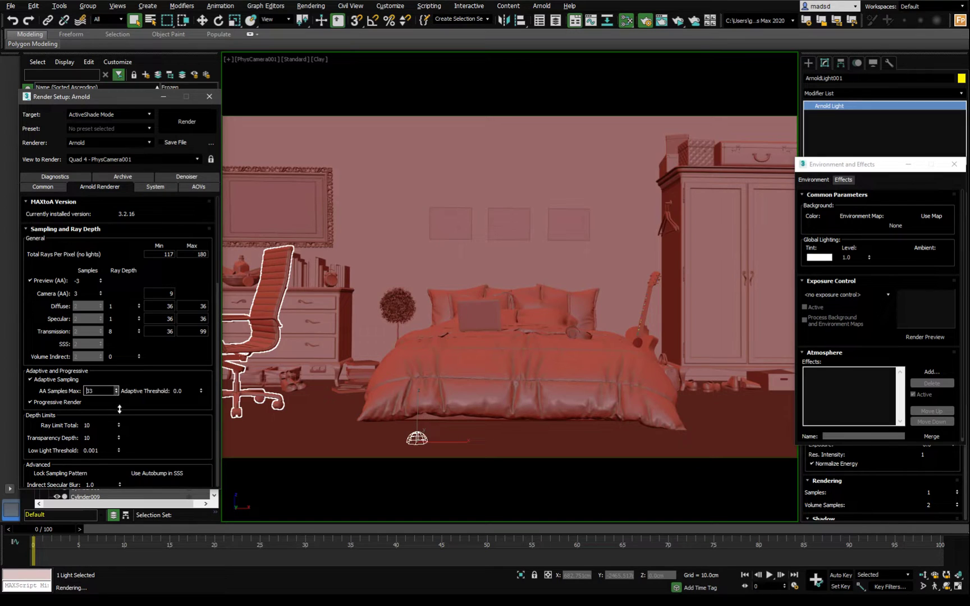
left_click_drag(119, 426, 123, 383)
Step: Move the skydome light along the X axis to about X = -172 cm, out of the camera view
right_click(438, 432)
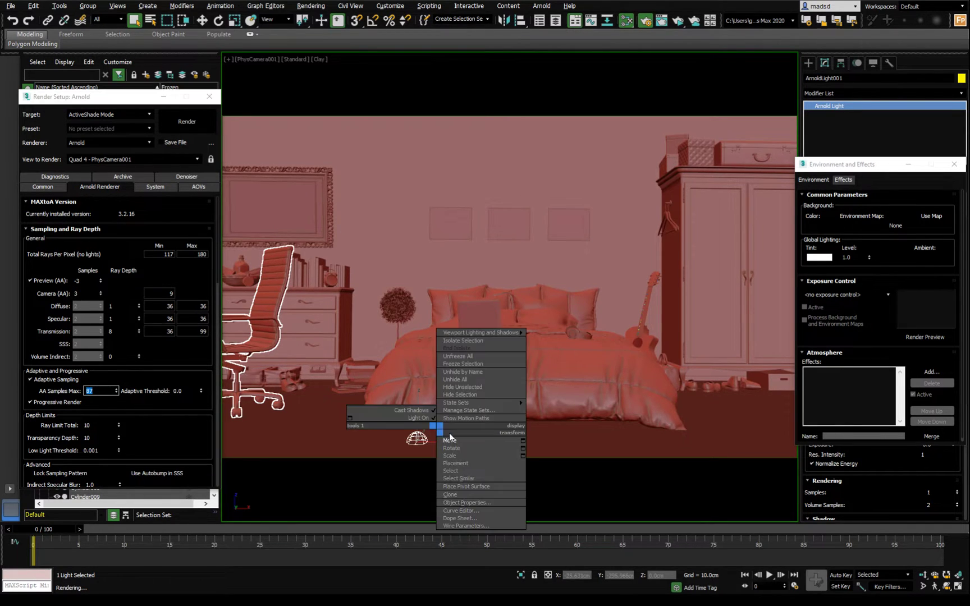
left_click(449, 441)
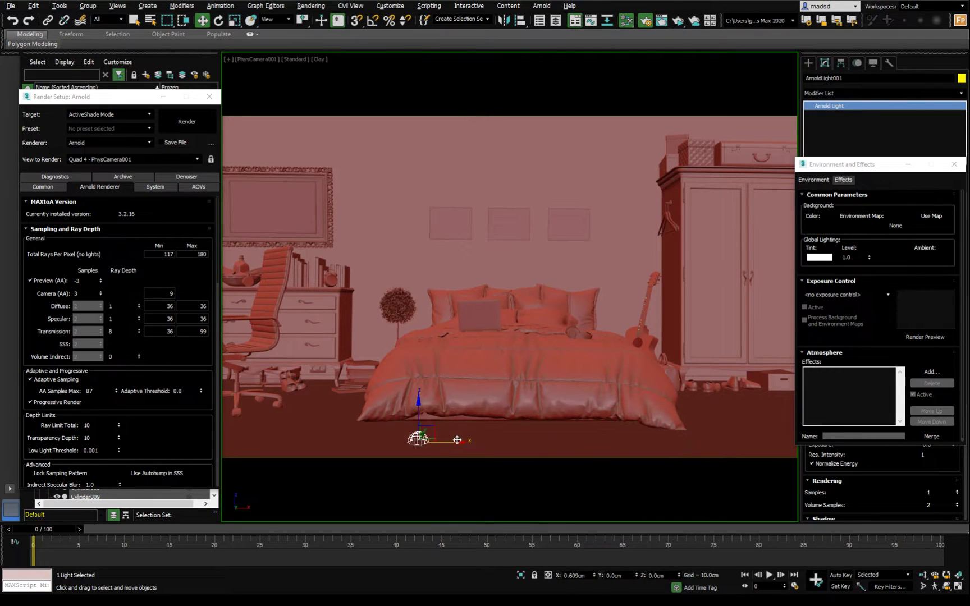
left_click_drag(449, 441, 231, 442)
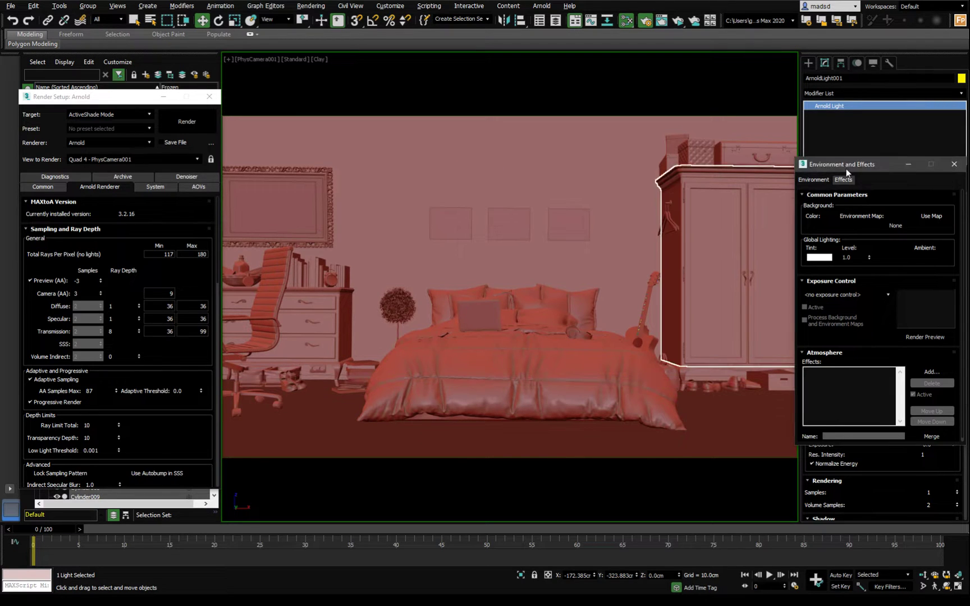
Step: Run an ActiveShade render with adaptive sampling and zoom in to examine the noise against AA Samples Max and the adaptive threshold
left_click_drag(846, 169, 846, 161)
left_click(198, 128)
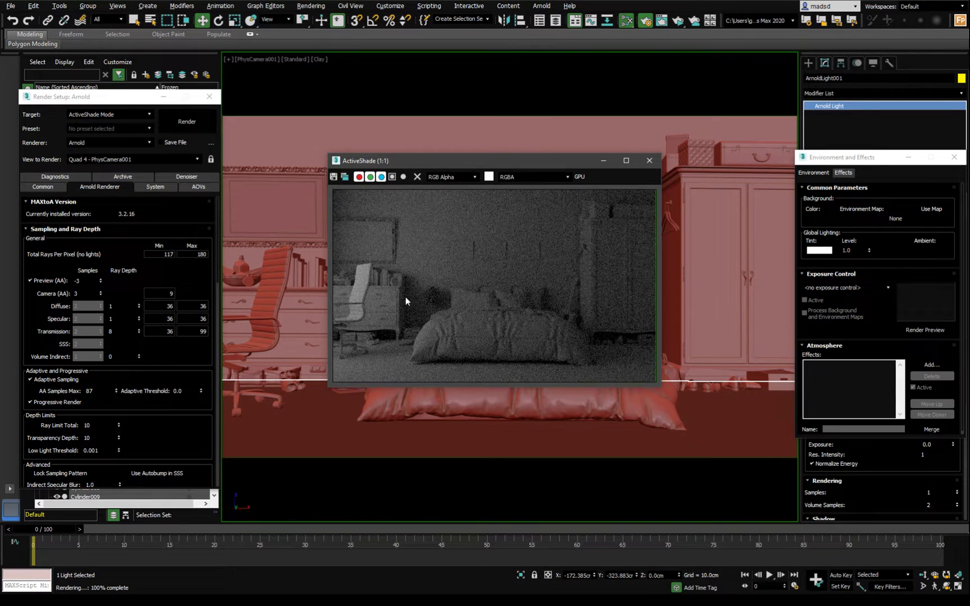
scroll(406, 300, "up", 4)
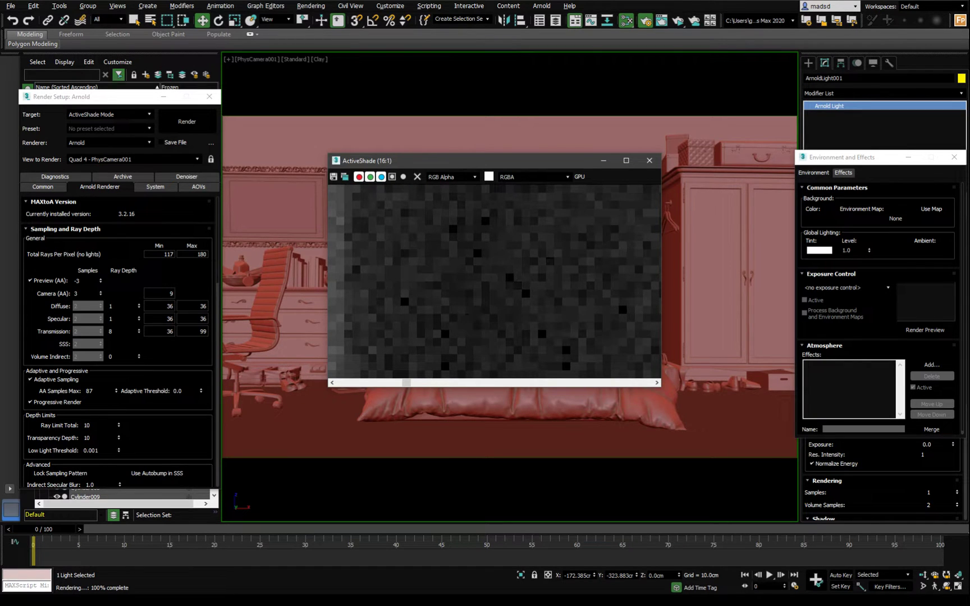
left_click(89, 390)
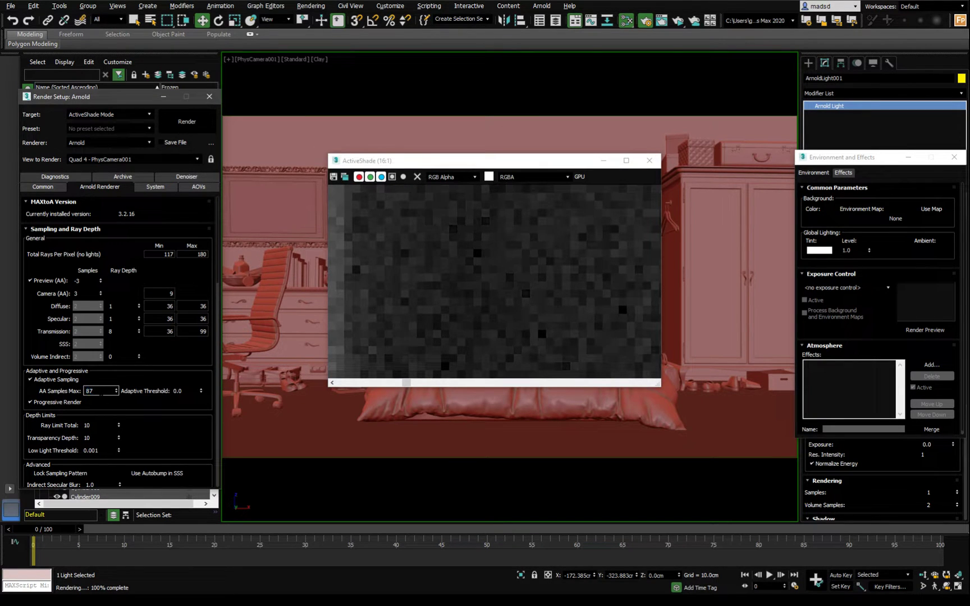
double_click(172, 391)
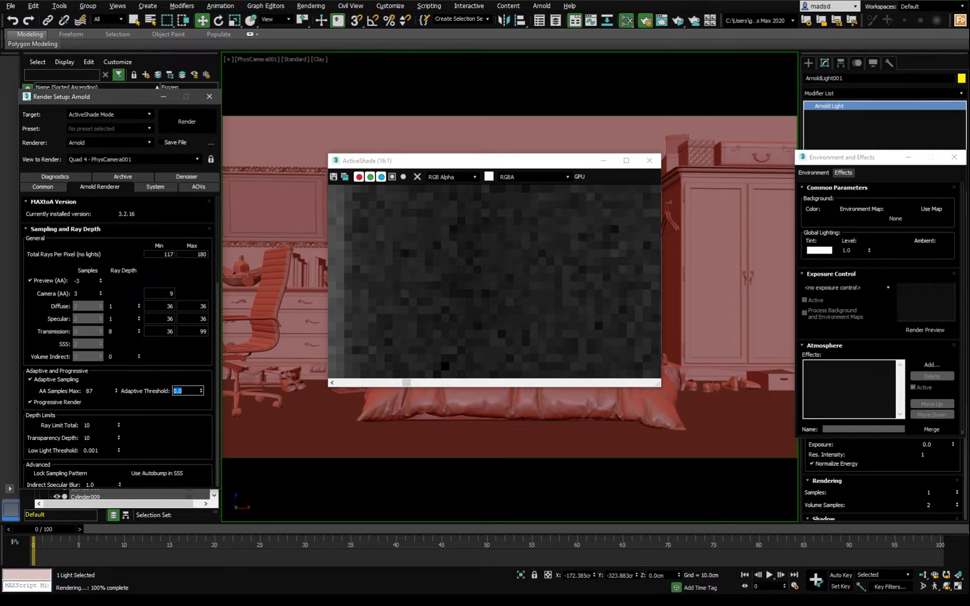
Step: Apply Physical Camera Exposure Control to the scene and raise the EV compensation for physical cameras to about 1.171 EV
left_click(95, 390)
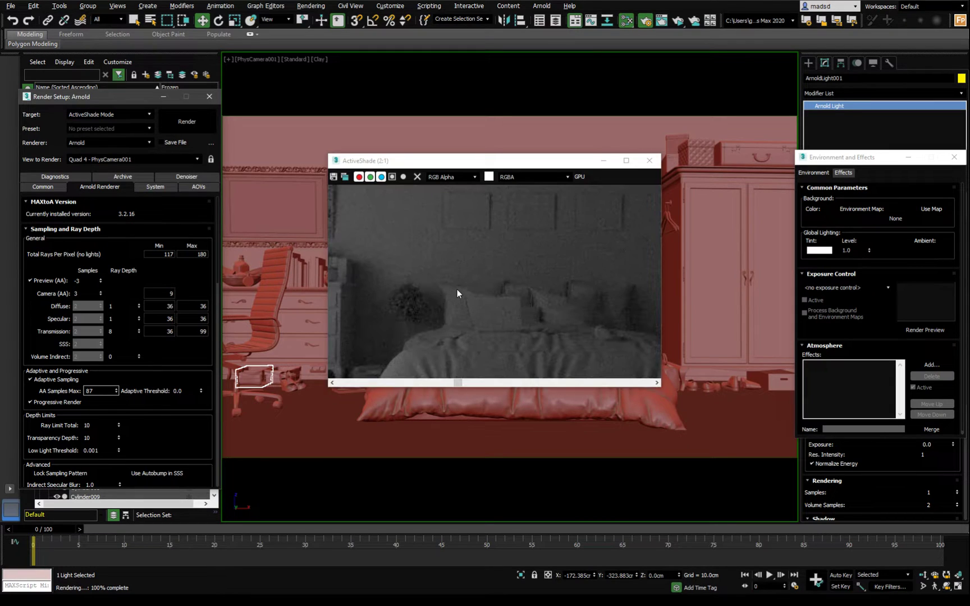
scroll(456, 289, "up", 4)
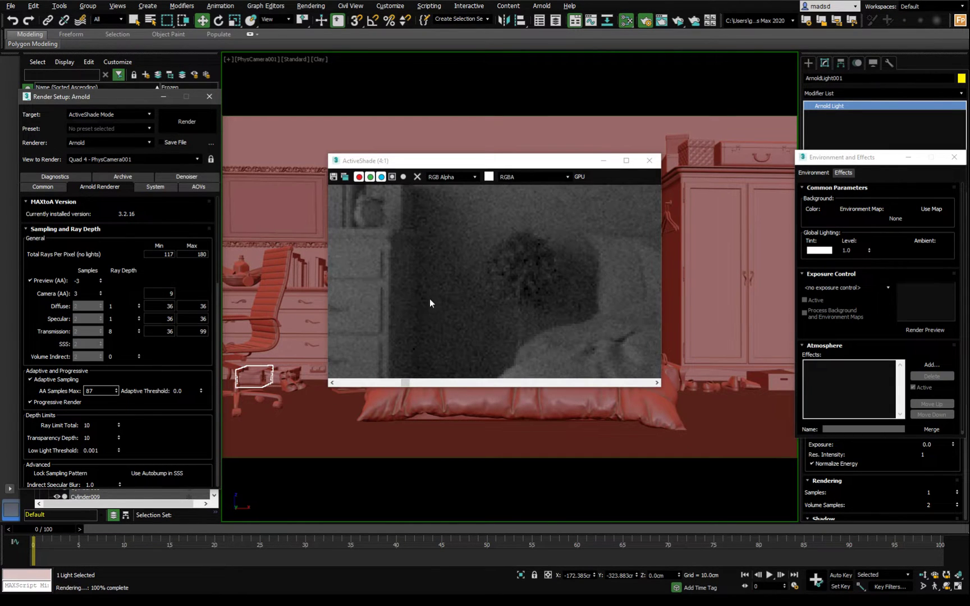
scroll(428, 299, "down", 2)
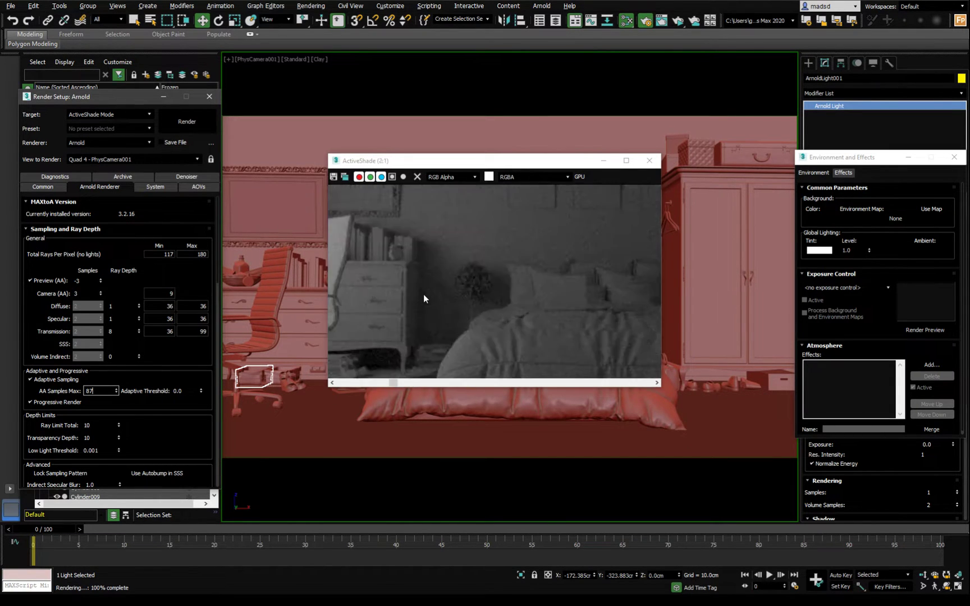
scroll(423, 298, "down", 1)
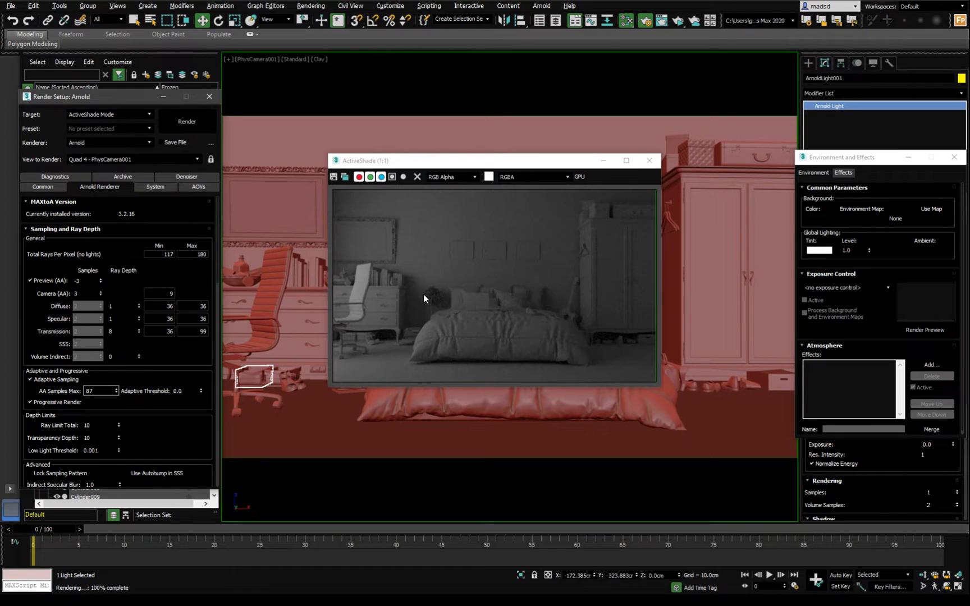
left_click(847, 288)
left_click(840, 324)
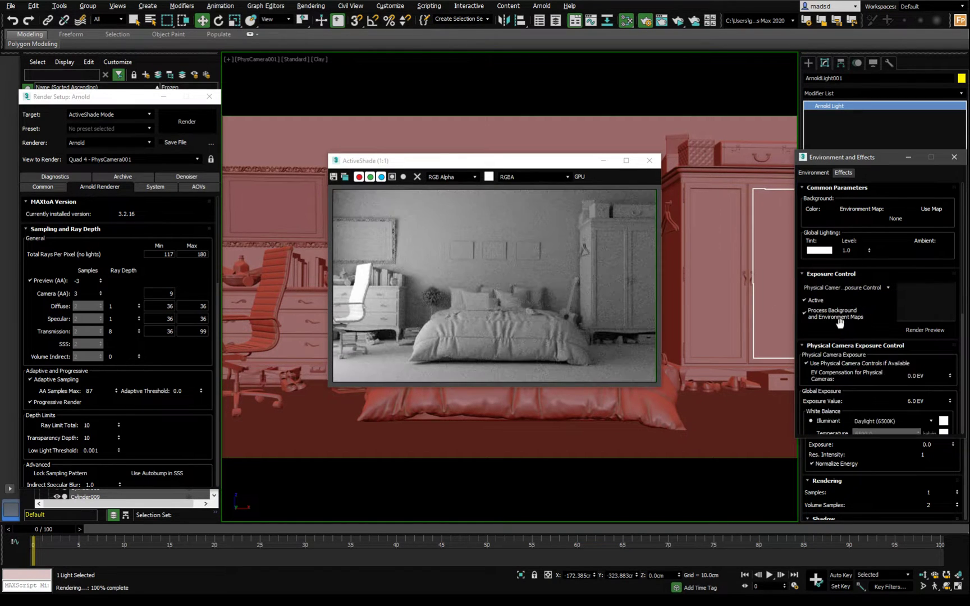
left_click_drag(868, 399, 864, 327)
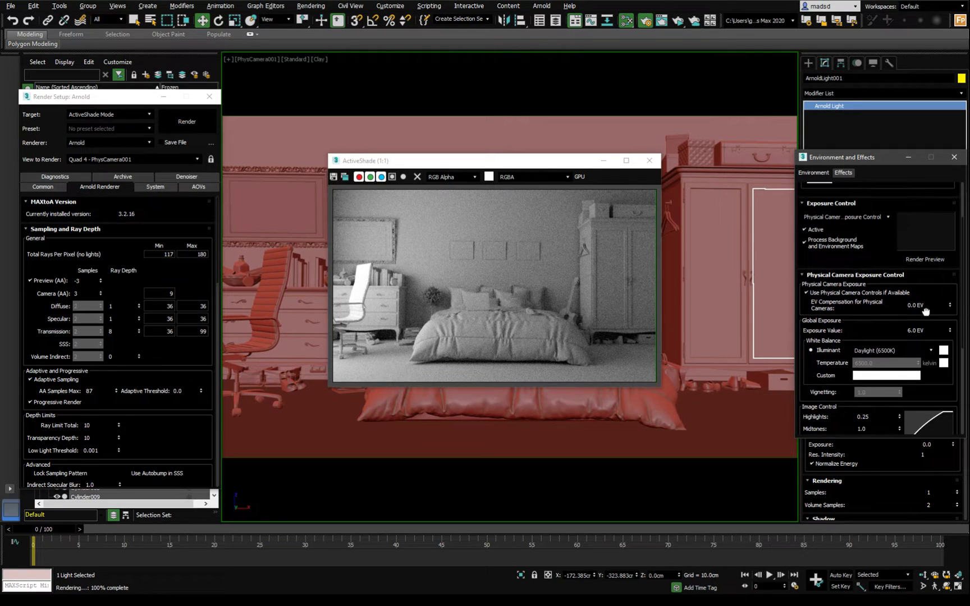
left_click_drag(950, 308, 948, 246)
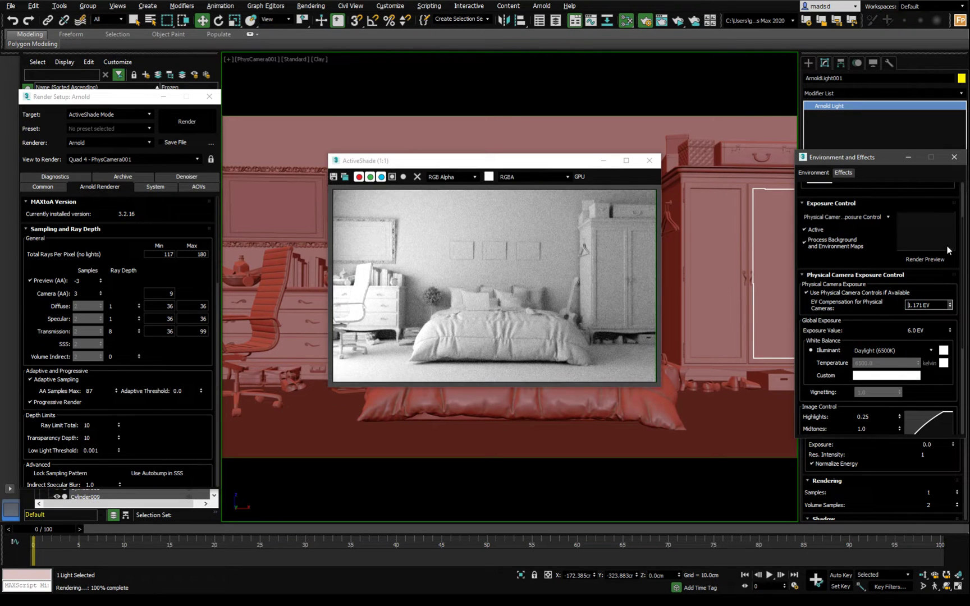
Step: Adjust the exposure's image control to highlights 0.03, midtones 0.885 and shadows 0.46
left_click_drag(879, 329, 879, 260)
left_click_drag(898, 349, 898, 388)
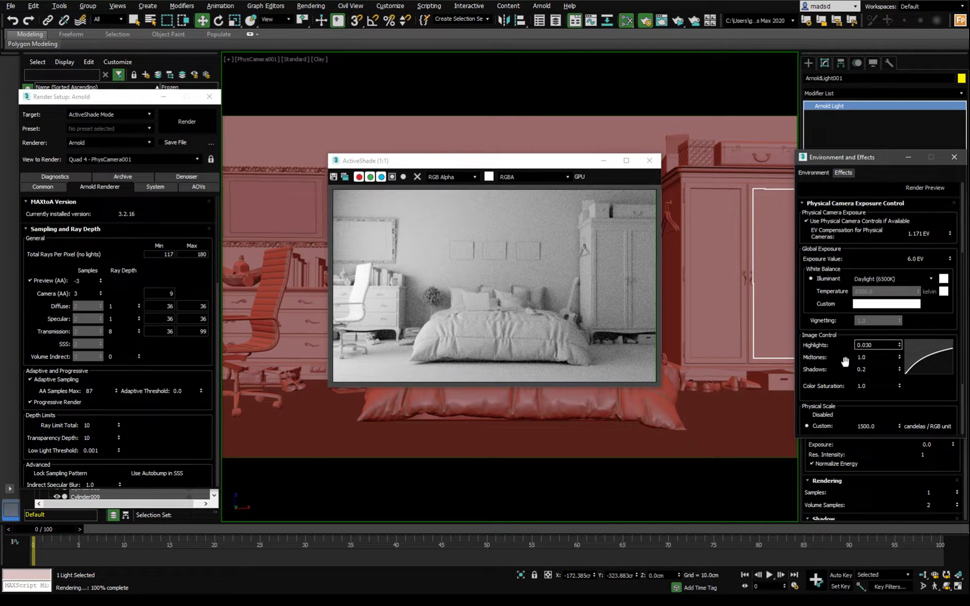
left_click_drag(846, 363, 898, 343)
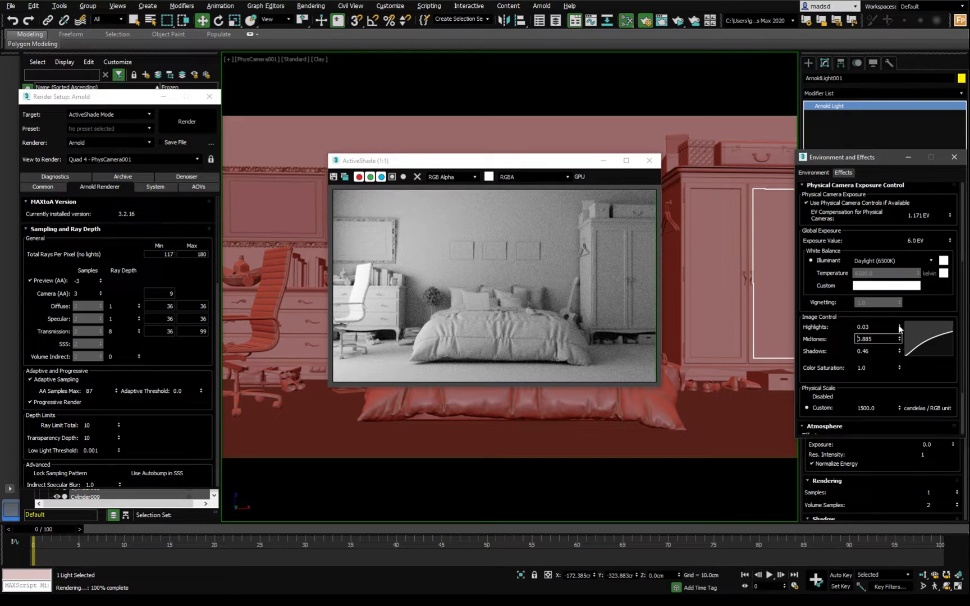
Step: Raise the camera EV compensation to 1.431 EV and refine the image control with highlights at 0.0 and midtones at 0.975
mouse_move(950, 218)
left_mouse_down()
mouse_move(950, 197)
mouse_move(948, 206)
left_mouse_up()
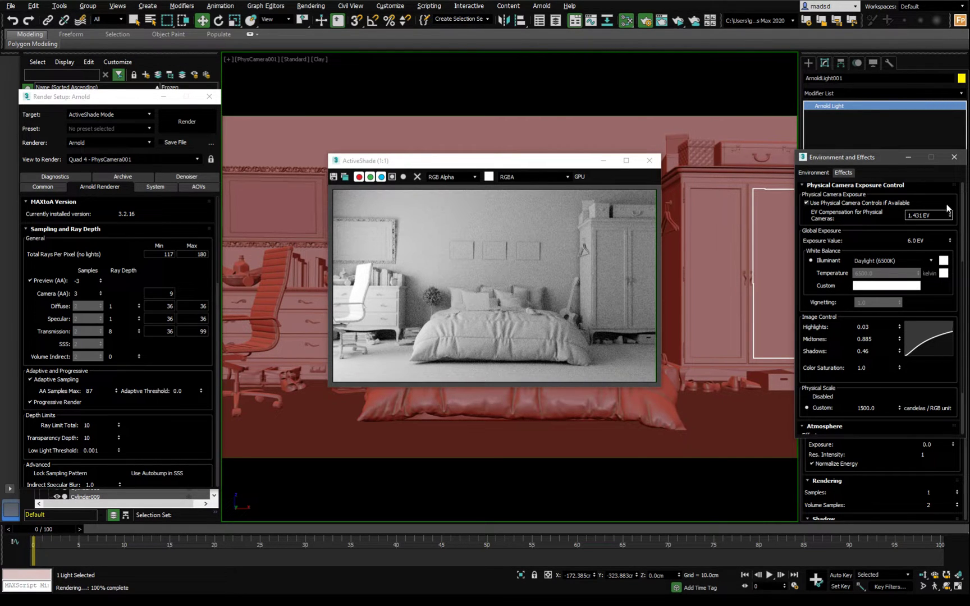
right_click(898, 326)
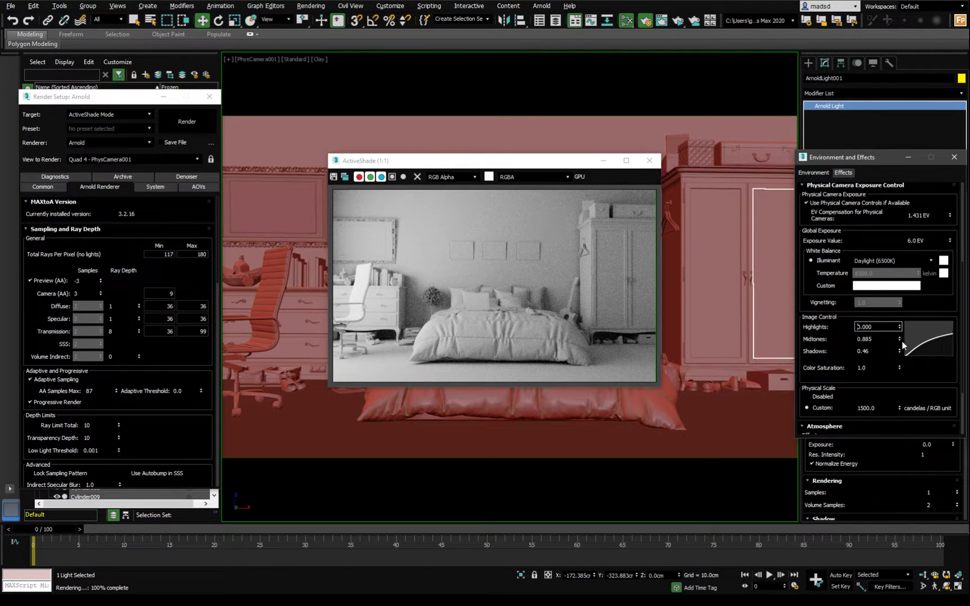
left_click_drag(900, 339, 900, 333)
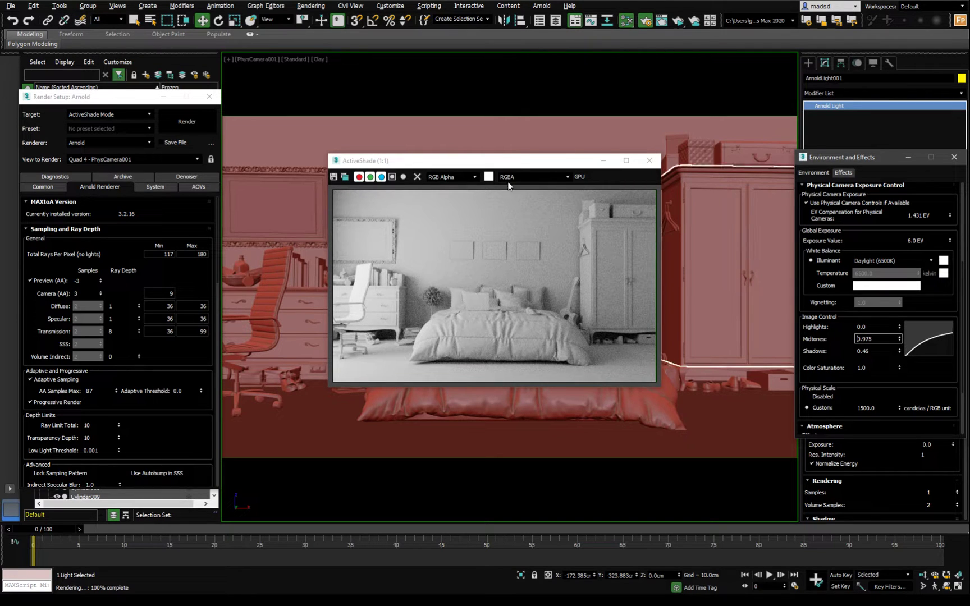
Step: Close the ActiveShade render and bring up Arnold's Denoiser settings in Render Setup
left_click_drag(514, 165, 507, 167)
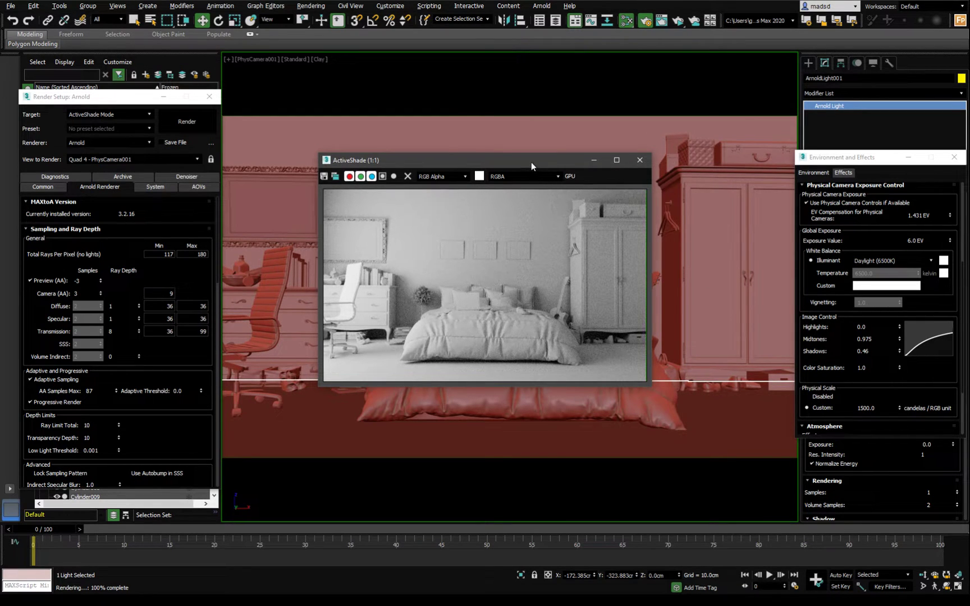
left_click_drag(531, 162, 522, 160)
left_click(630, 159)
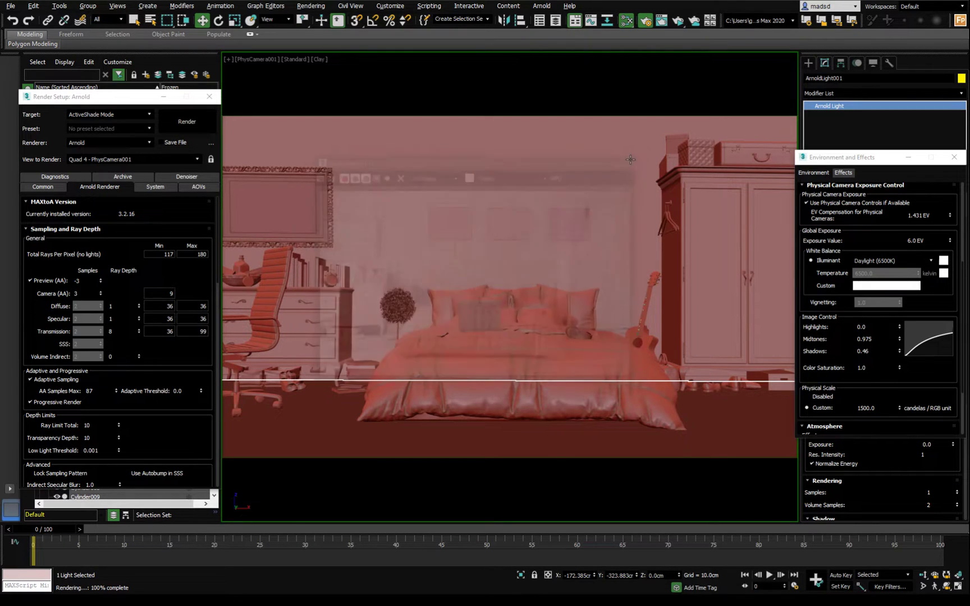
left_click_drag(99, 97, 439, 87)
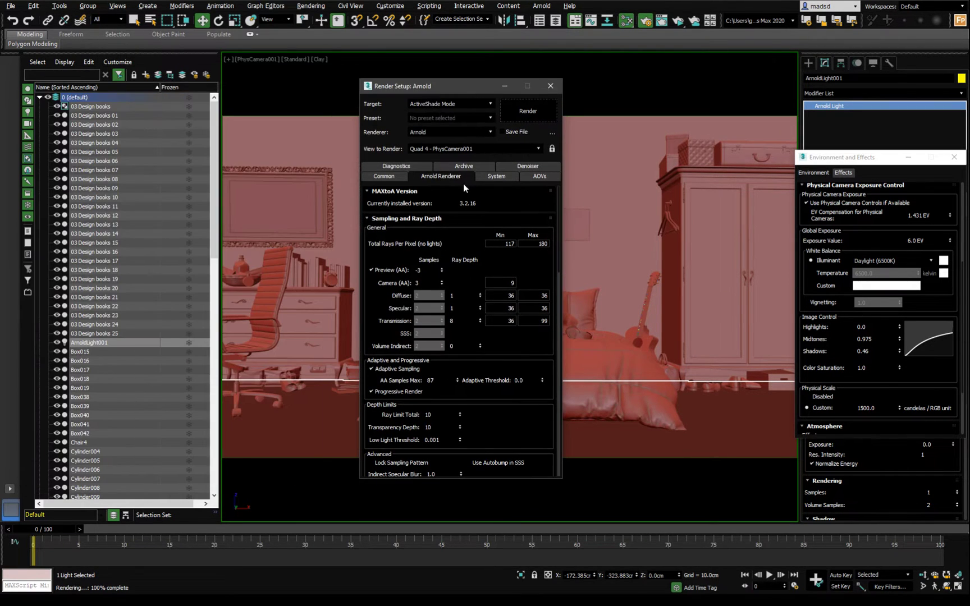
left_click(527, 166)
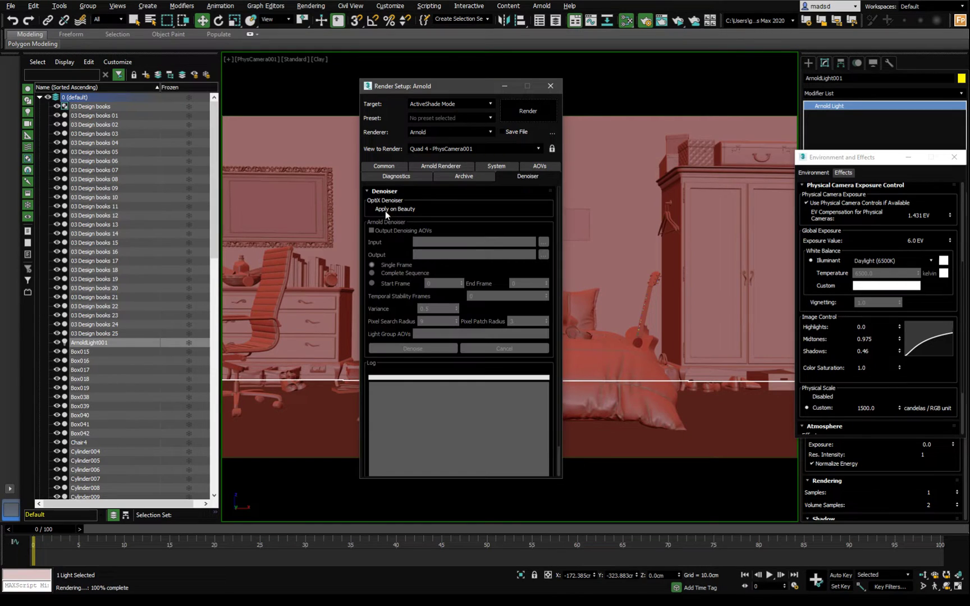
Step: Add a new EXR AOV output file containing the built-in RGBA_denoise channel
left_click(542, 168)
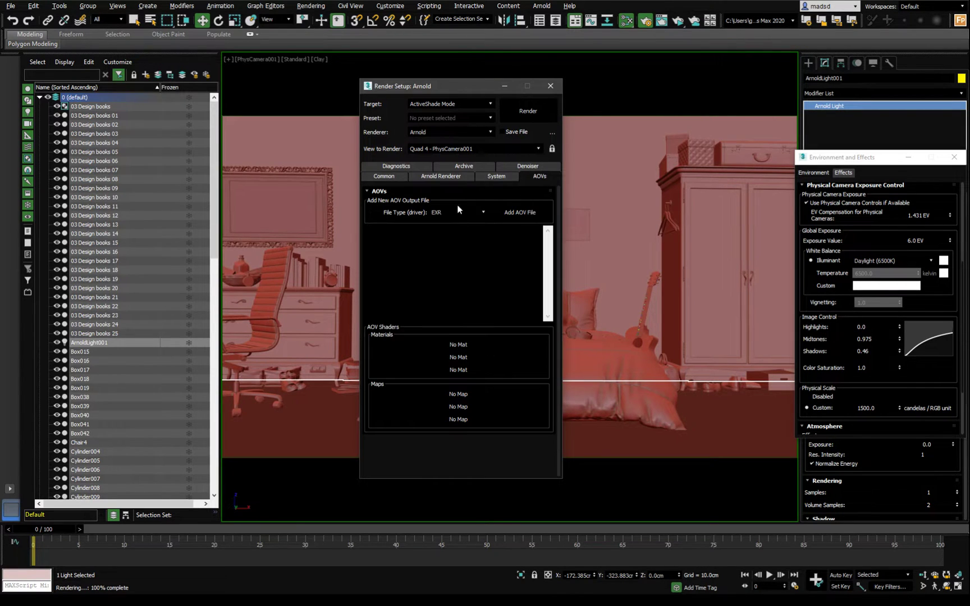
left_click(520, 212)
left_click(371, 241)
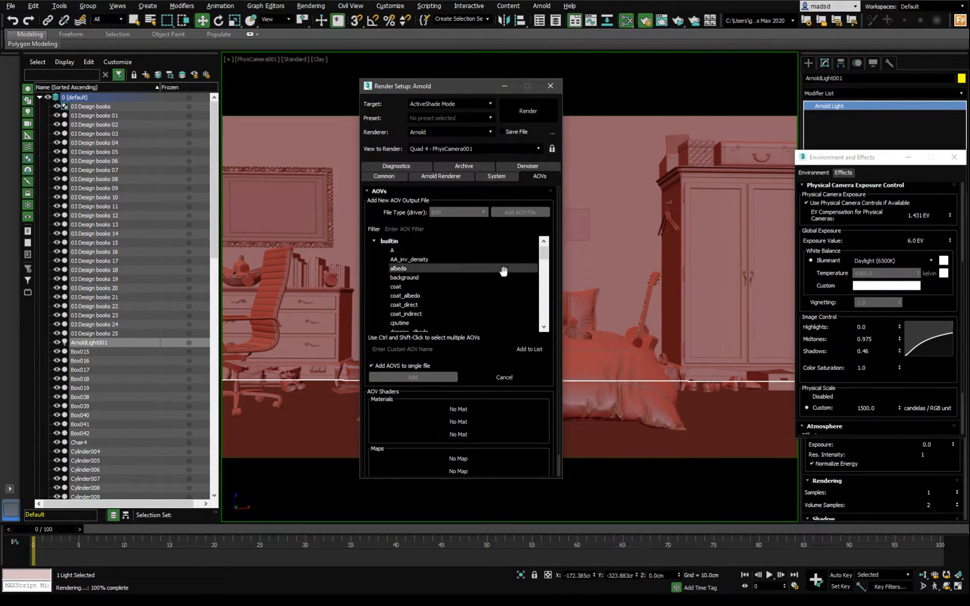
left_click_drag(543, 250, 544, 279)
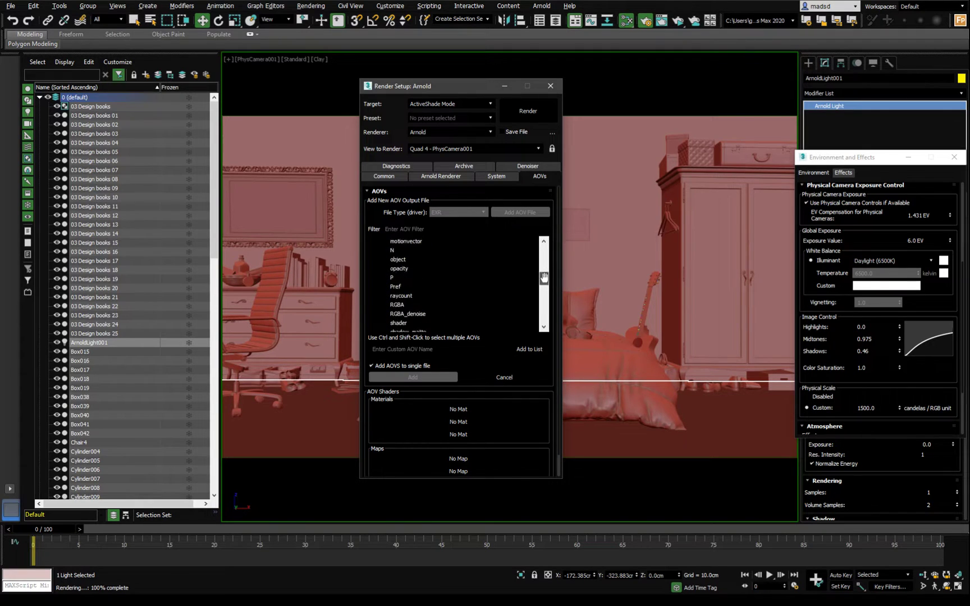
left_click(405, 304)
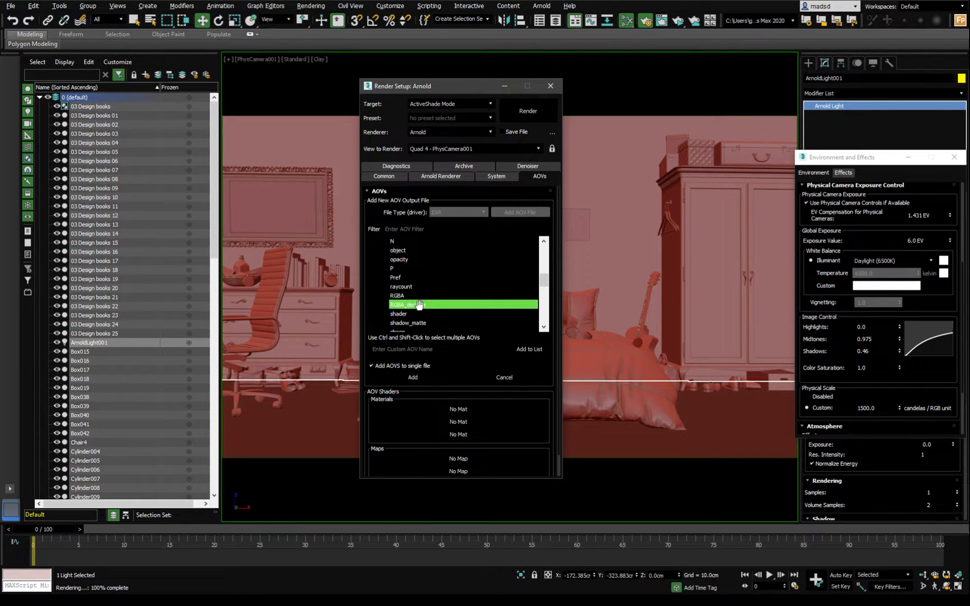
left_click(413, 377)
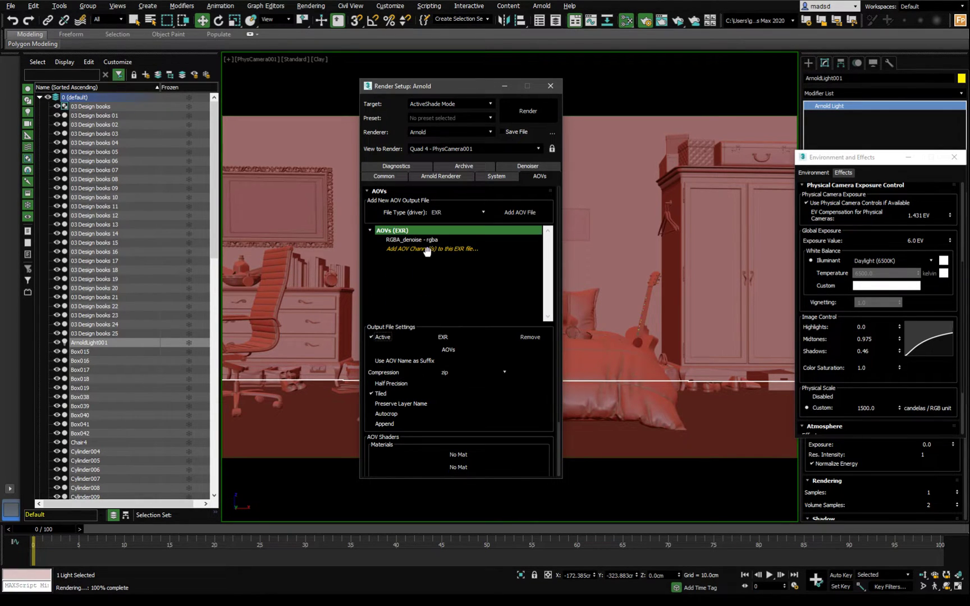
Step: Try the vector data type on the RGBA_denoise AOV and set it back to rgba
left_click(398, 241)
left_click(446, 362)
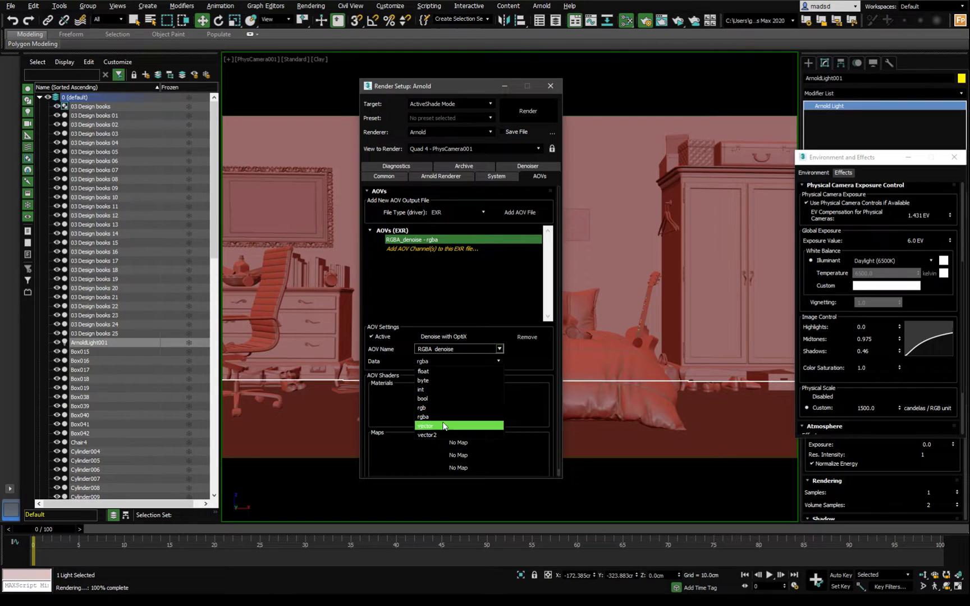
left_click(443, 425)
left_click(439, 360)
left_click(423, 416)
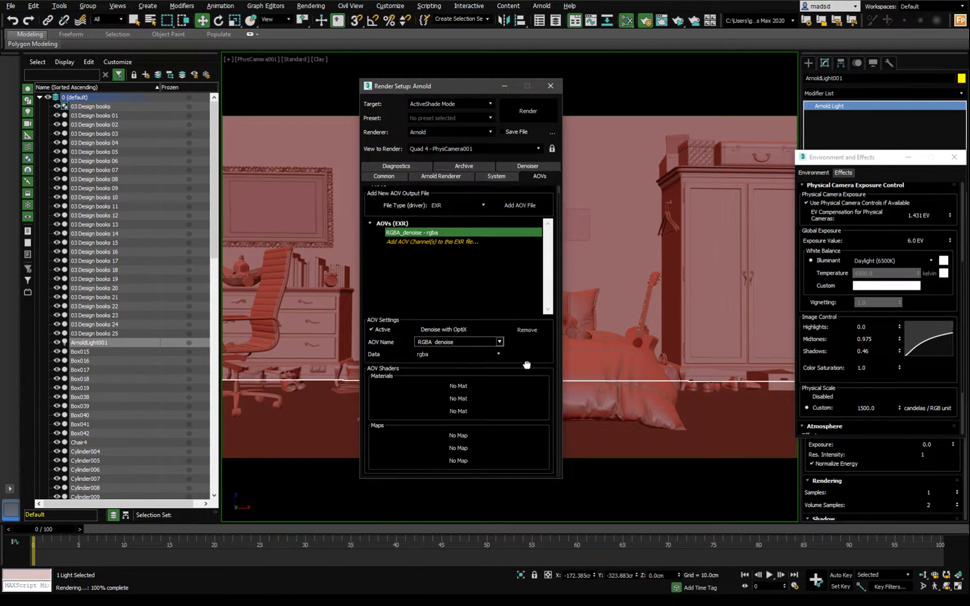
Step: Run a new ActiveShade render of the camera view and display its RGBA_denoise channel
left_click(384, 176)
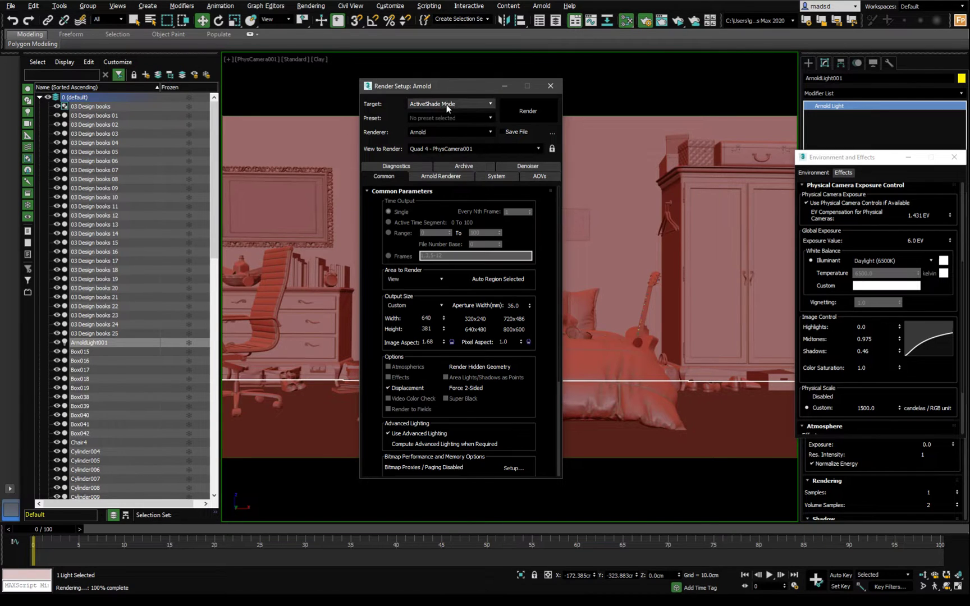
left_click_drag(449, 91, 105, 101)
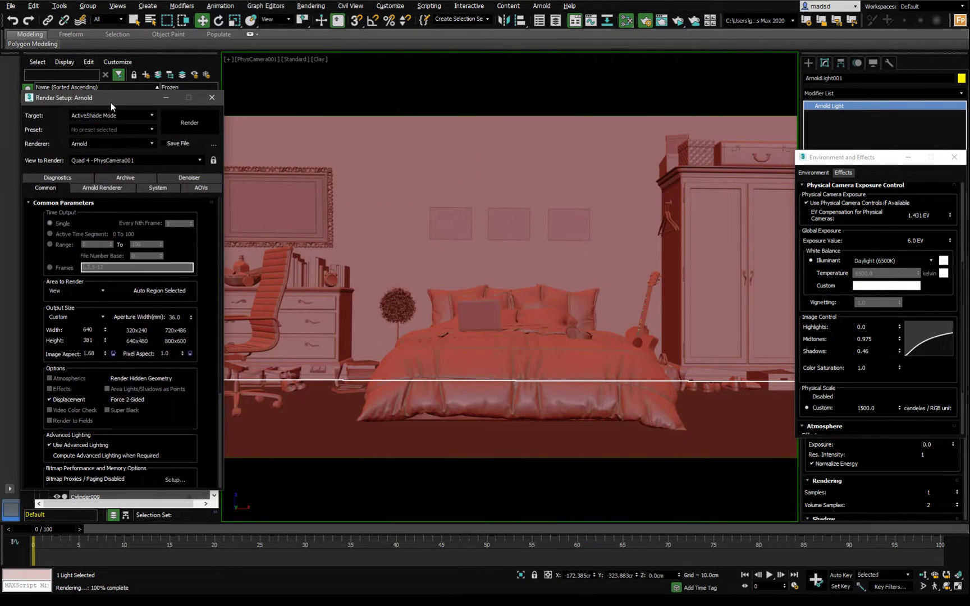
left_click(188, 120)
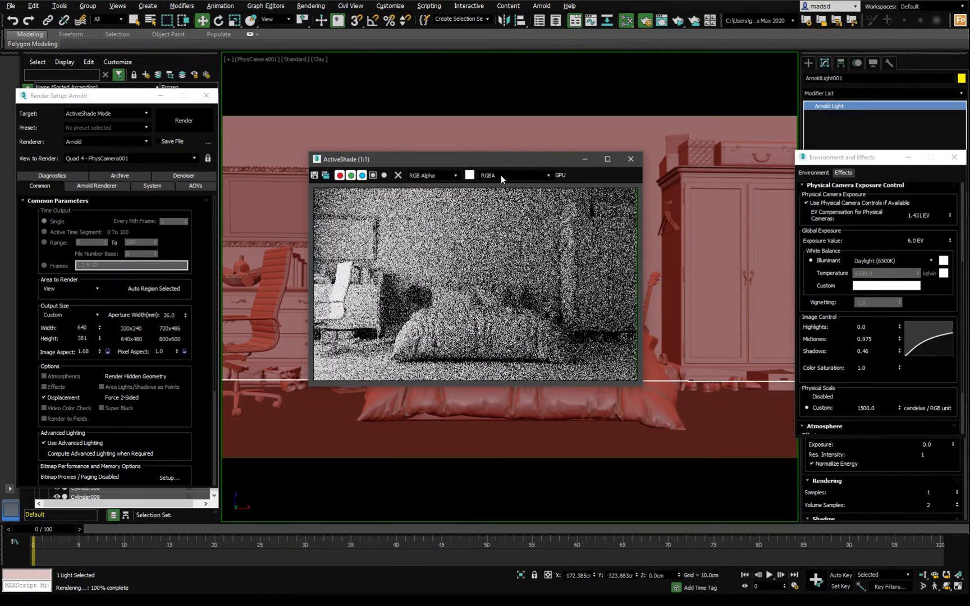
left_click(500, 175)
left_click(502, 192)
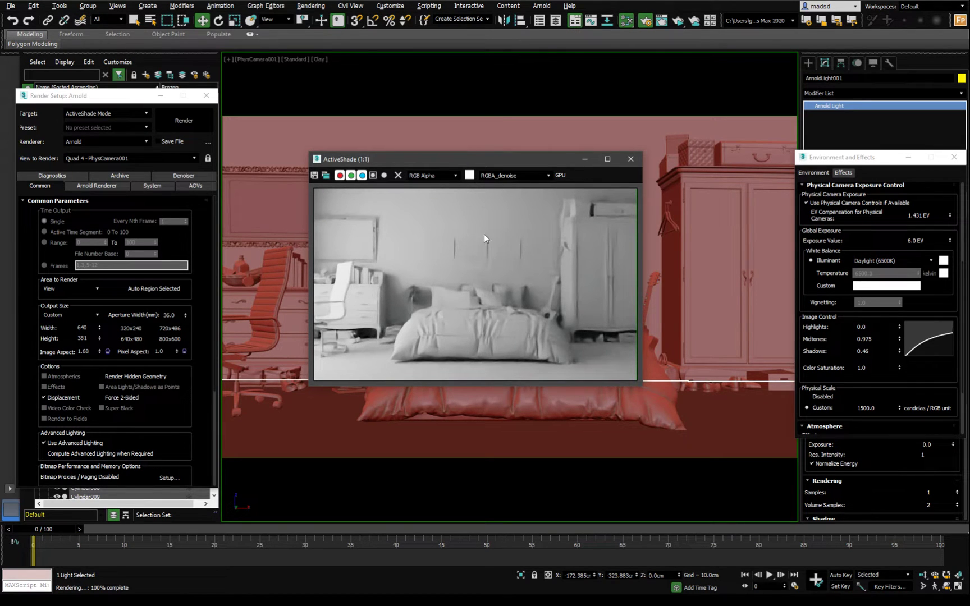
Step: Compare the RGBA and RGBA_denoise channels of the bedroom render by alternating between them as it refines
left_click(504, 176)
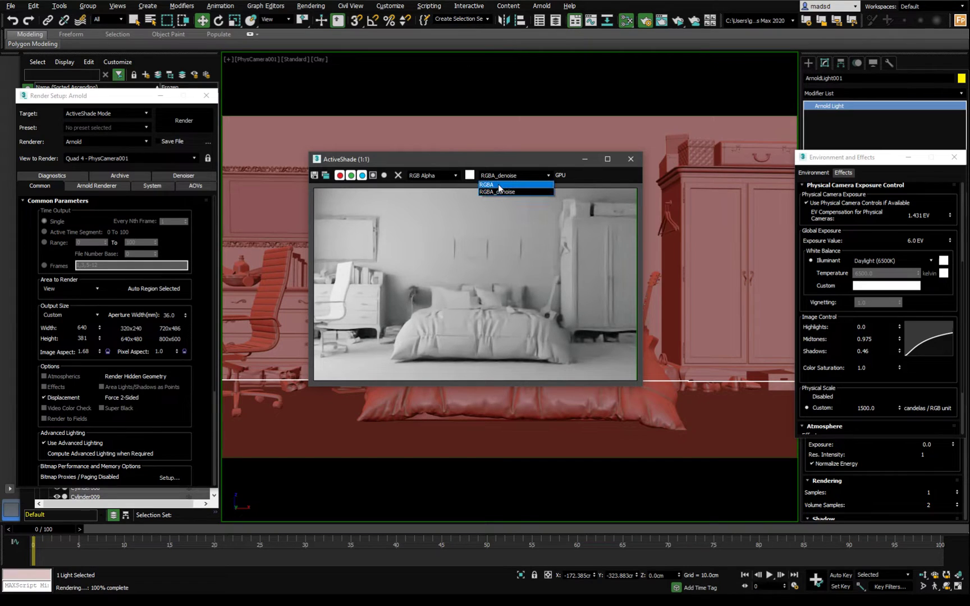
left_click(498, 184)
left_click(500, 176)
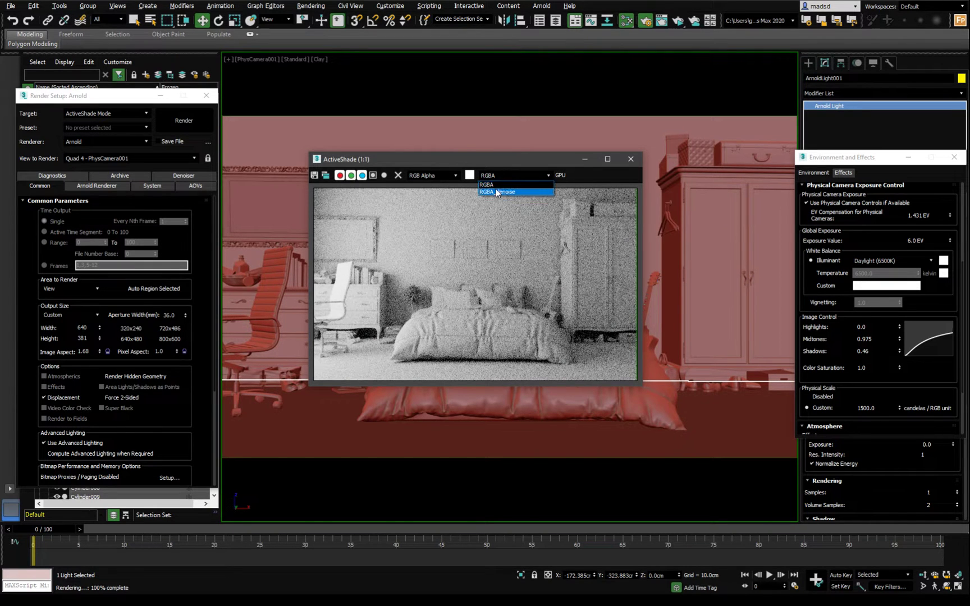
left_click(503, 191)
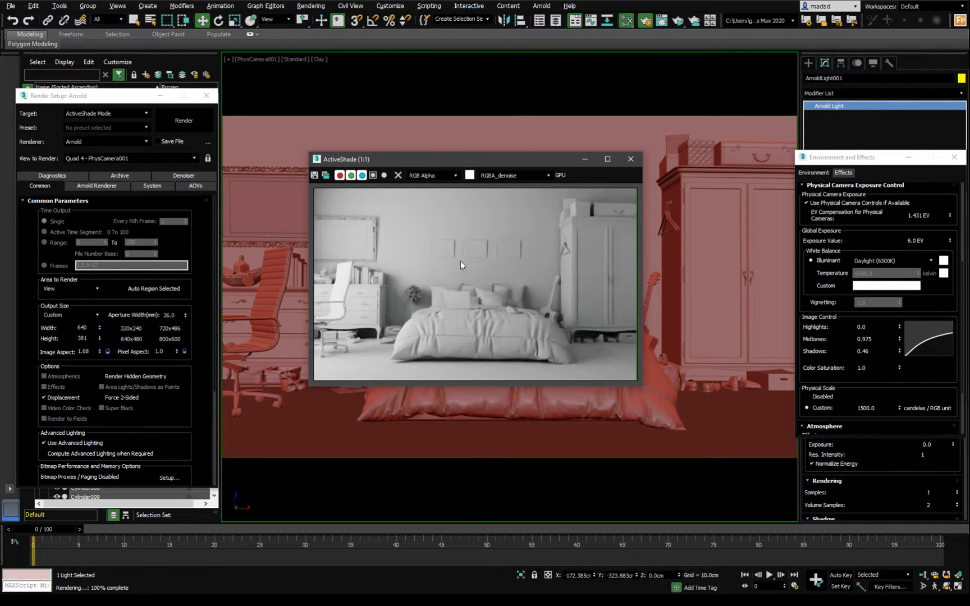
left_click_drag(490, 162, 492, 175)
left_click(498, 189)
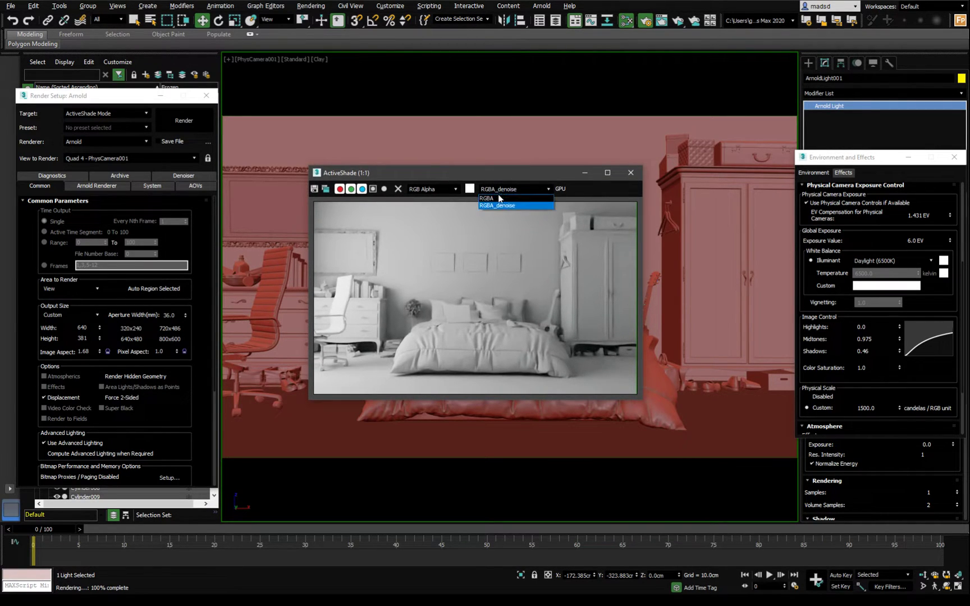
left_click(498, 199)
left_click(497, 190)
left_click(496, 208)
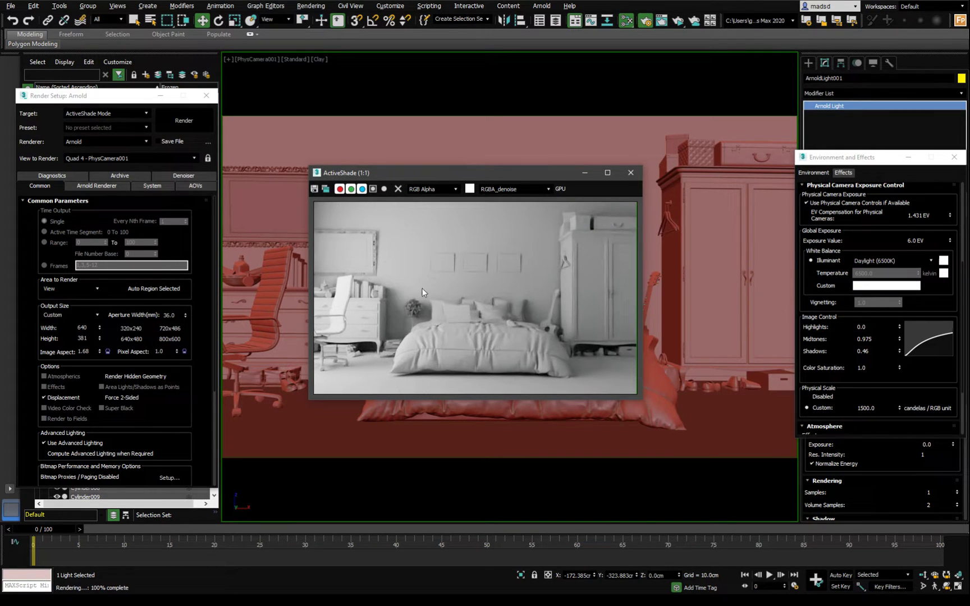
Step: Reposition the ActiveShade window and display the raw RGBA channel to examine the remaining noise
left_click_drag(492, 172, 547, 199)
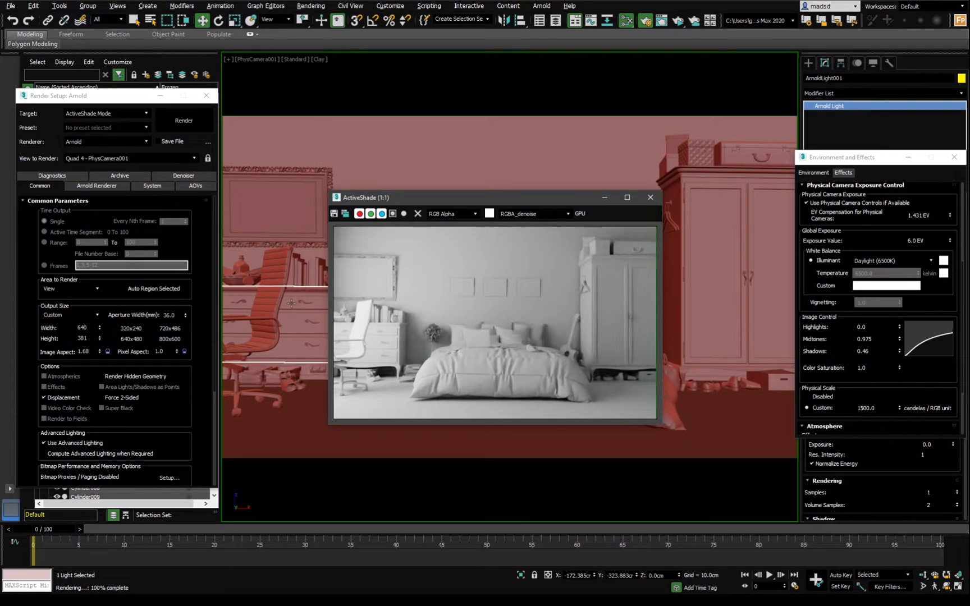
left_click(533, 214)
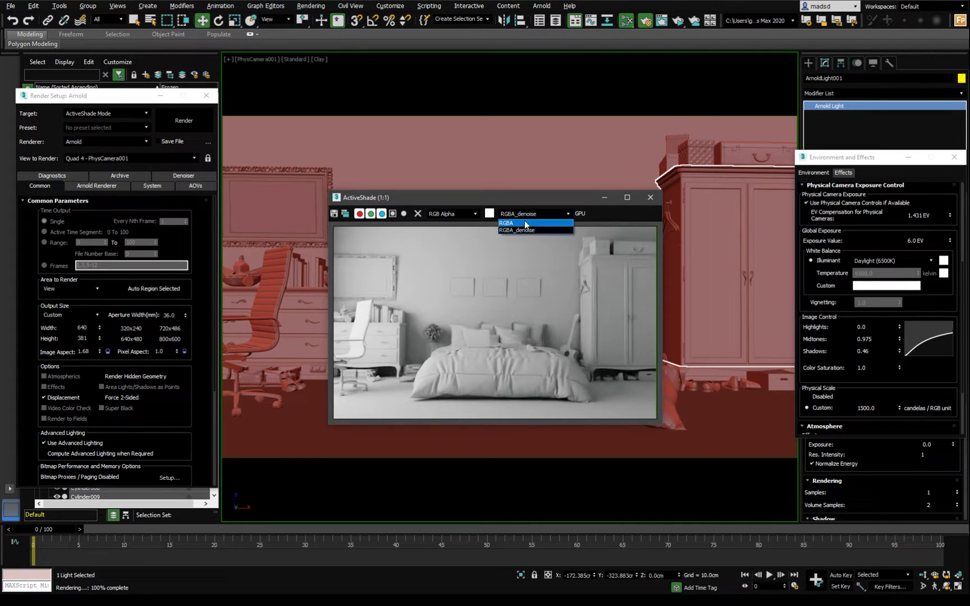
left_click(538, 223)
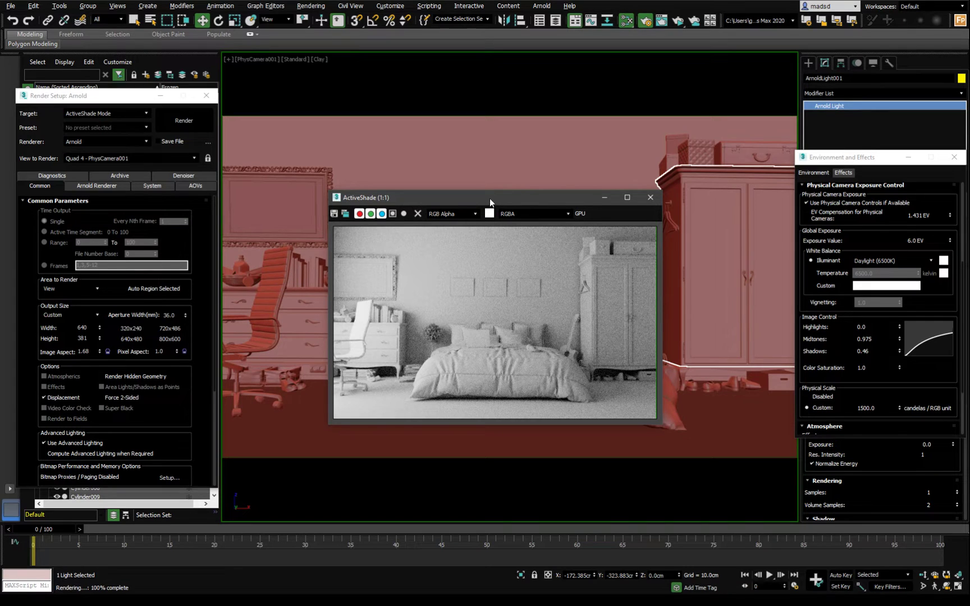
Step: Display the RGBA_denoise channel of the bedroom render and close the floating ActiveShade window
left_click_drag(489, 198, 490, 187)
left_click(295, 58)
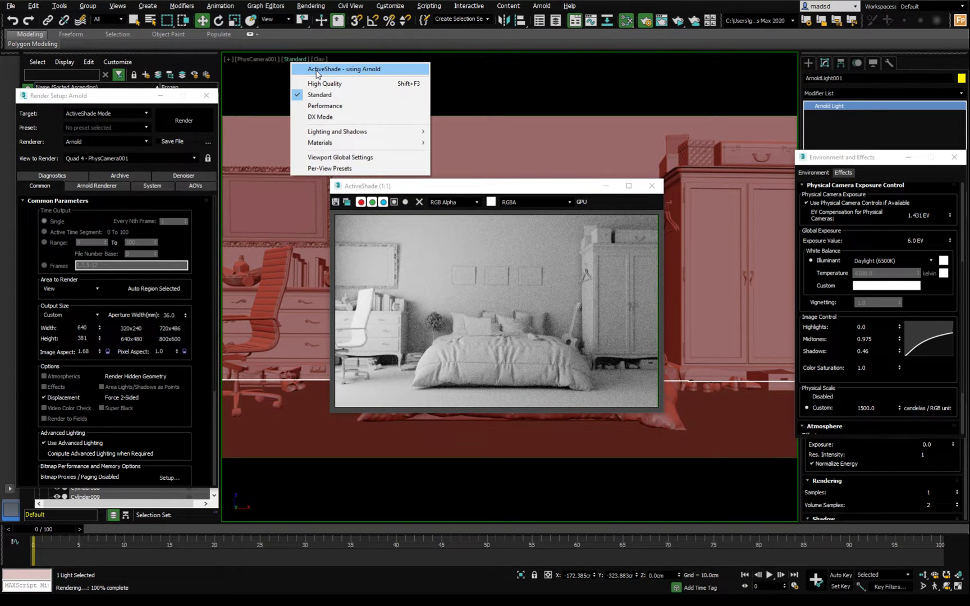
left_click(515, 196)
left_click(515, 203)
left_click(517, 218)
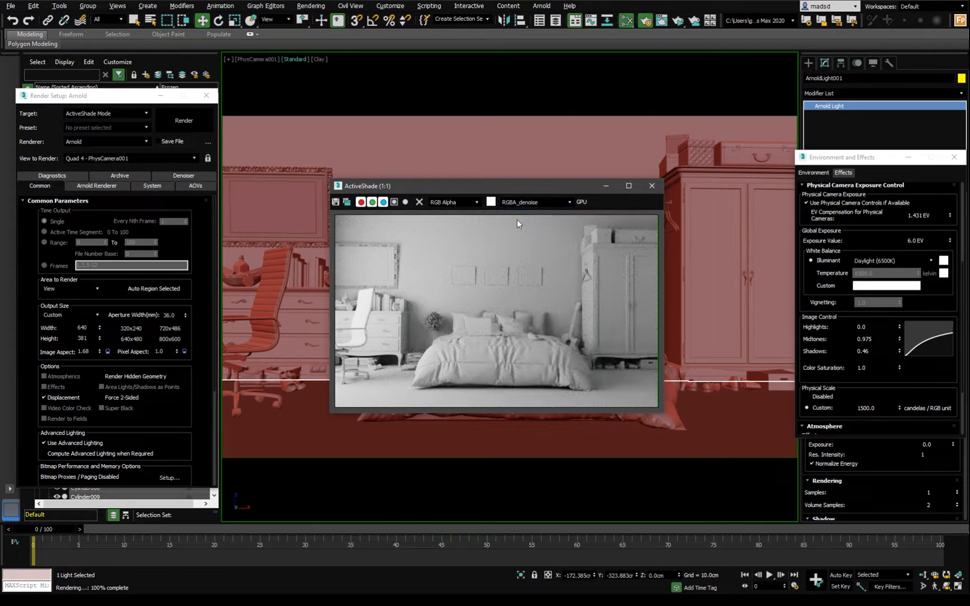
left_click_drag(517, 186, 503, 186)
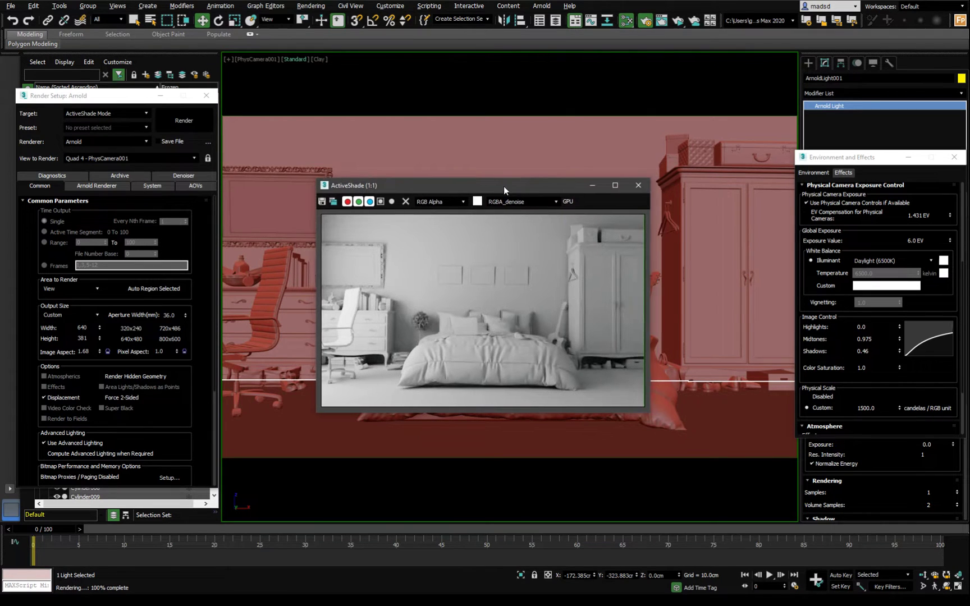
left_click(636, 186)
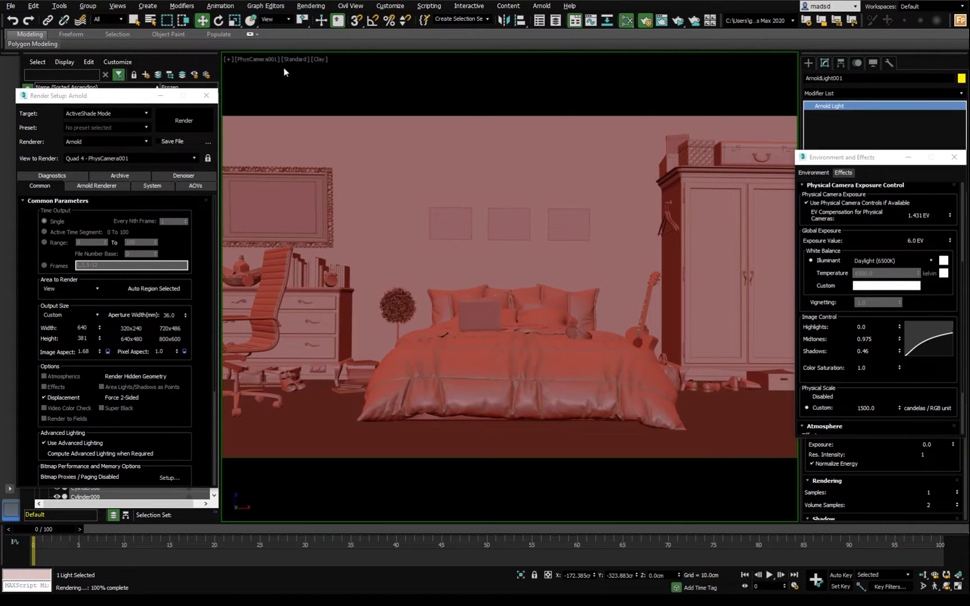
Step: Set the PhysCamera001 viewport to Default Shading and start ActiveShade using Arnold inside that viewport
left_click(318, 61)
left_click(331, 67)
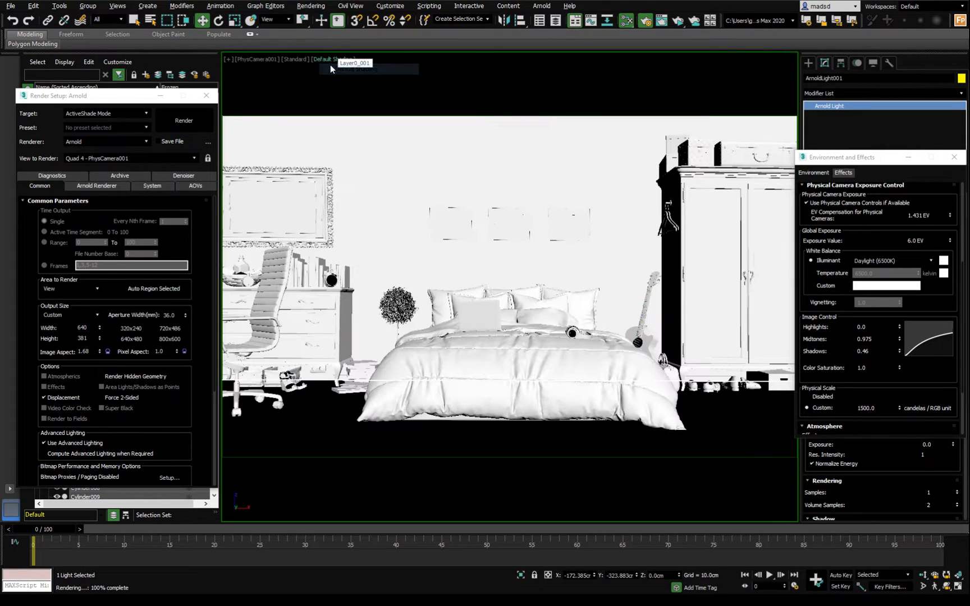
left_click(288, 59)
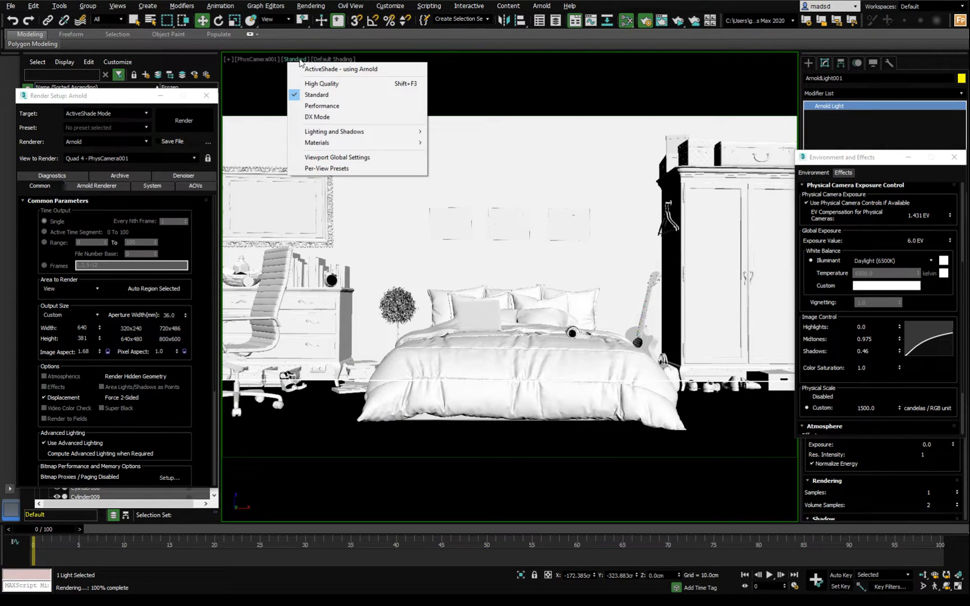
left_click(351, 59)
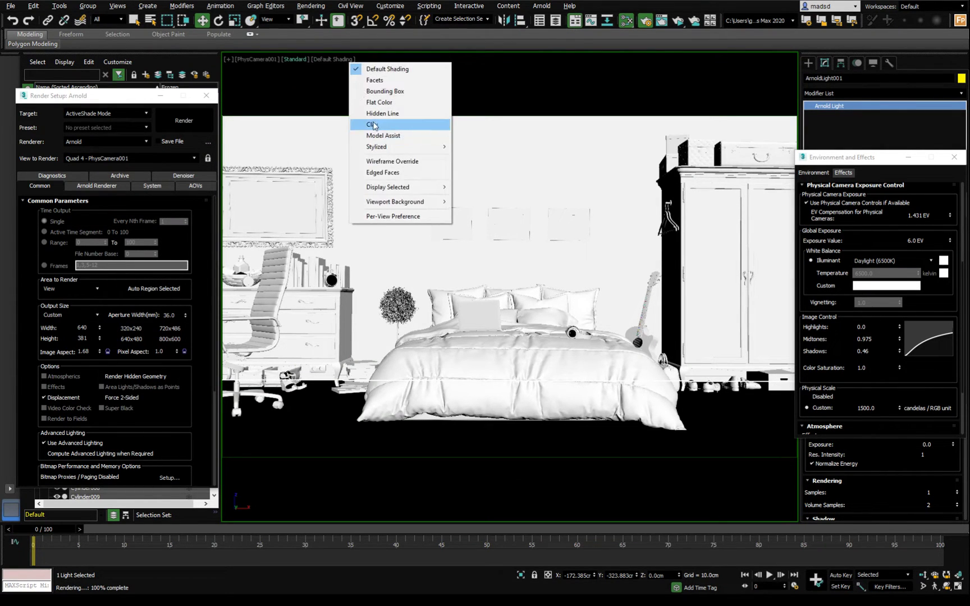
left_click(296, 60)
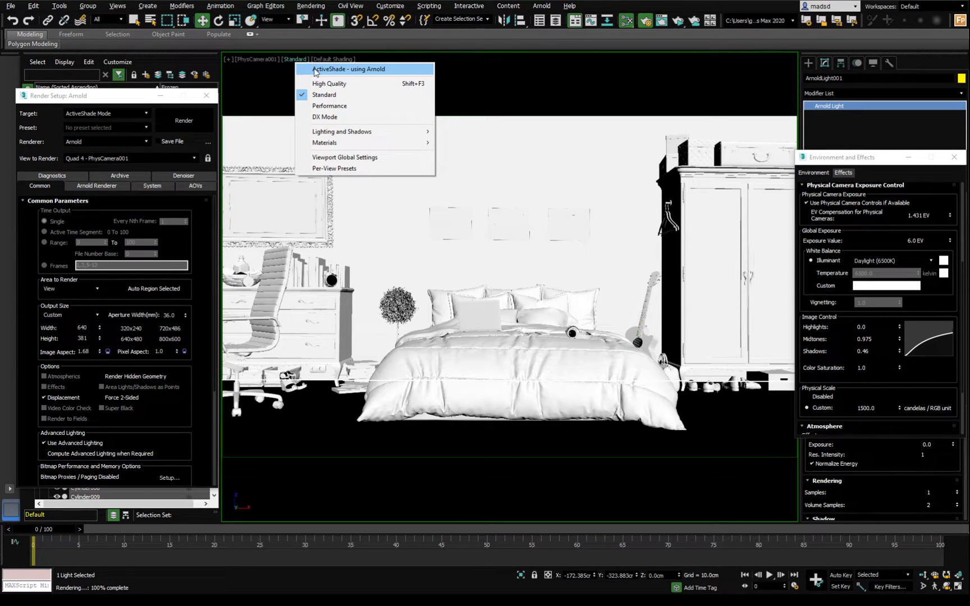
left_click(314, 70)
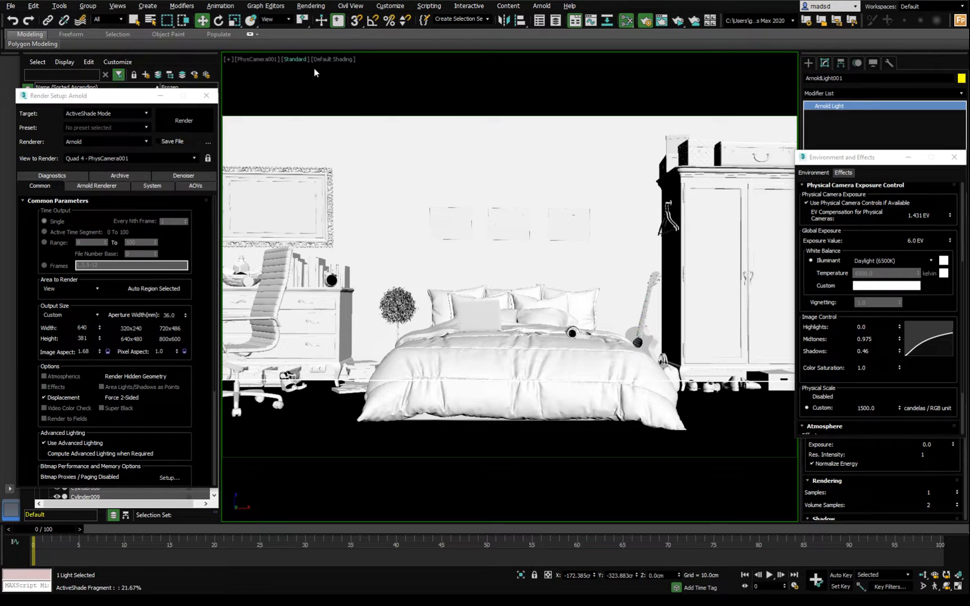
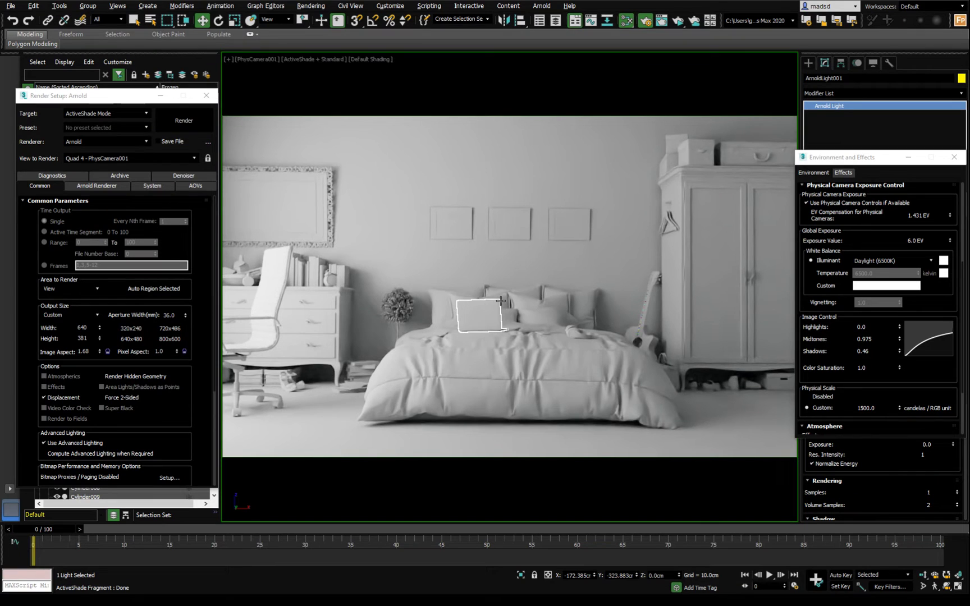
Step: Walk the physical camera forward and turn it for a closer view of the laptop and headphones on the bed
key("Up")
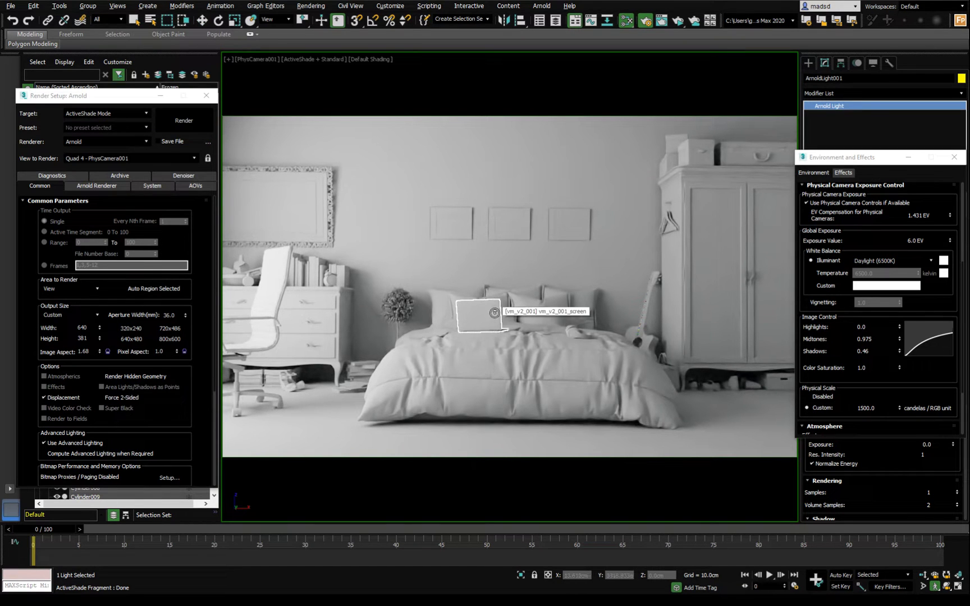
left_click(494, 312)
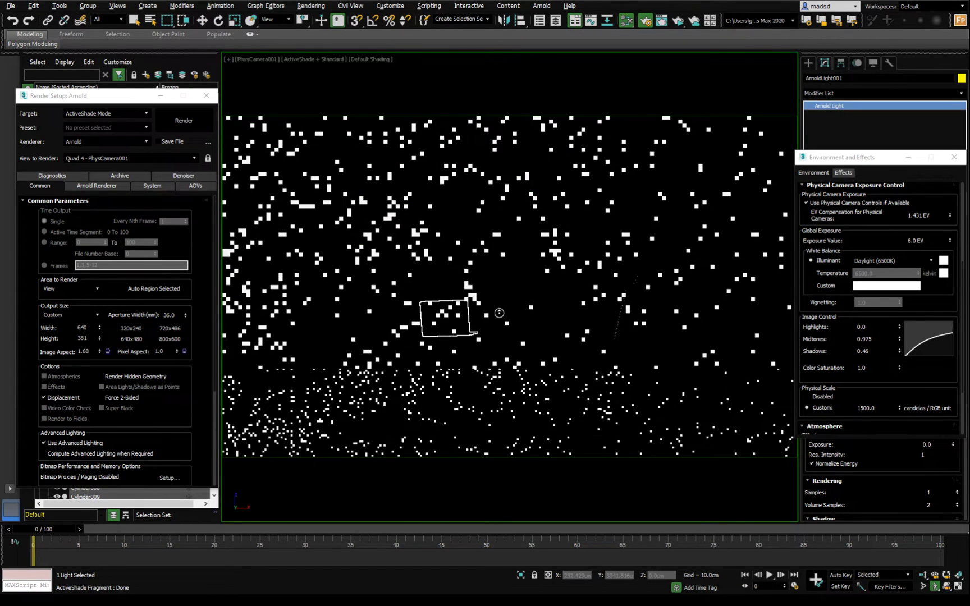
key("Up")
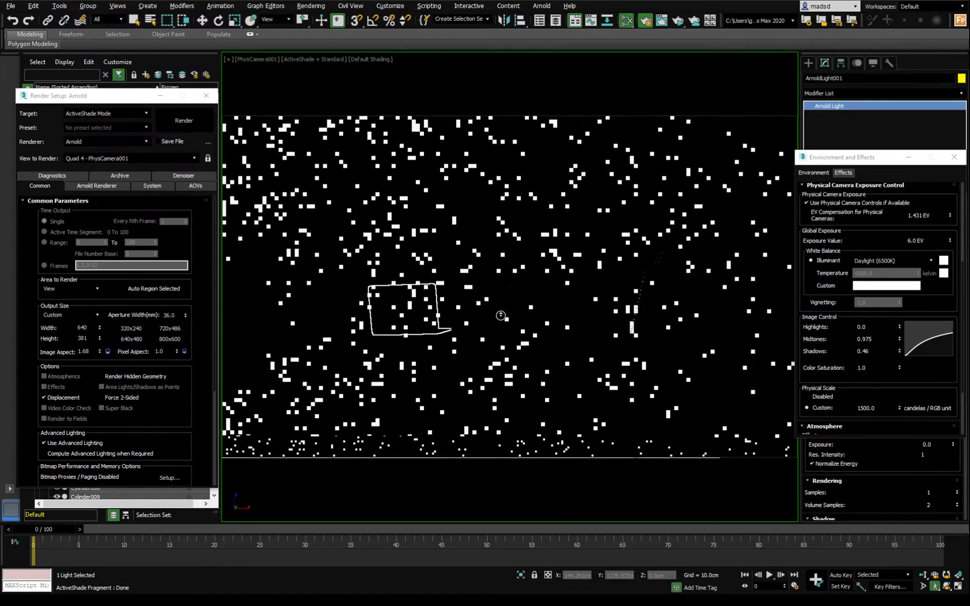
key("Up")
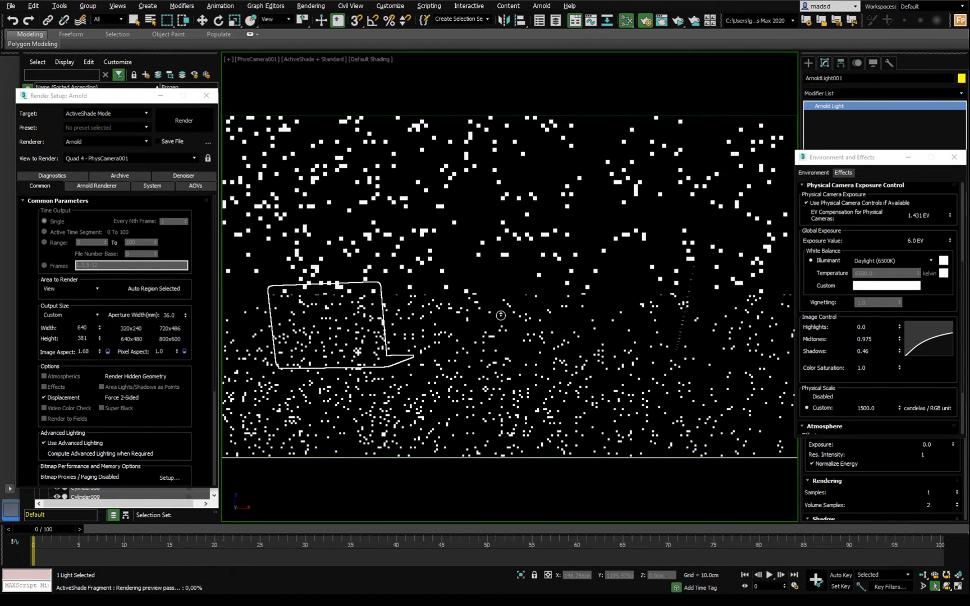
left_click_drag(501, 315, 455, 332)
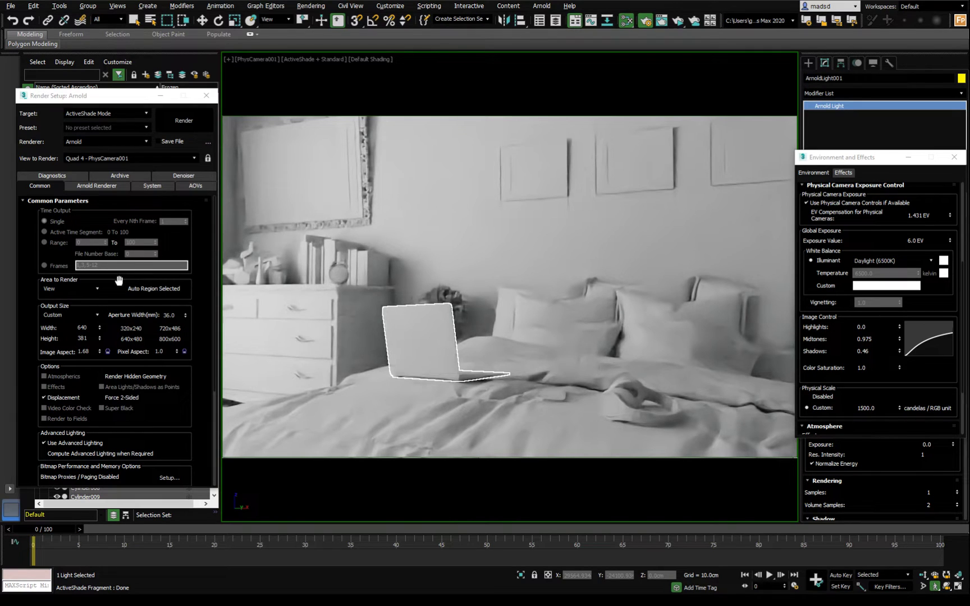
Step: Reposition the Render Setup window and clear the light selection
left_click(110, 101)
mouse_move(110, 101)
left_mouse_down()
mouse_move(147, 99)
mouse_move(106, 94)
left_mouse_up()
left_click(42, 359)
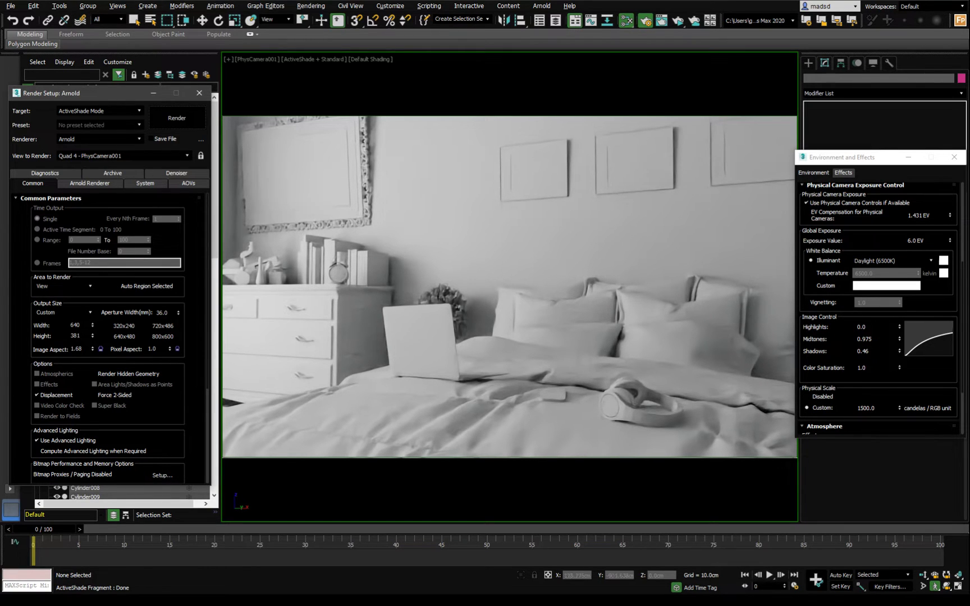
Step: Set the physical camera EV compensation to 2.234, the midtones to 0.895 and the shadows to 0.65
left_click(878, 158)
left_click_drag(878, 158, 880, 154)
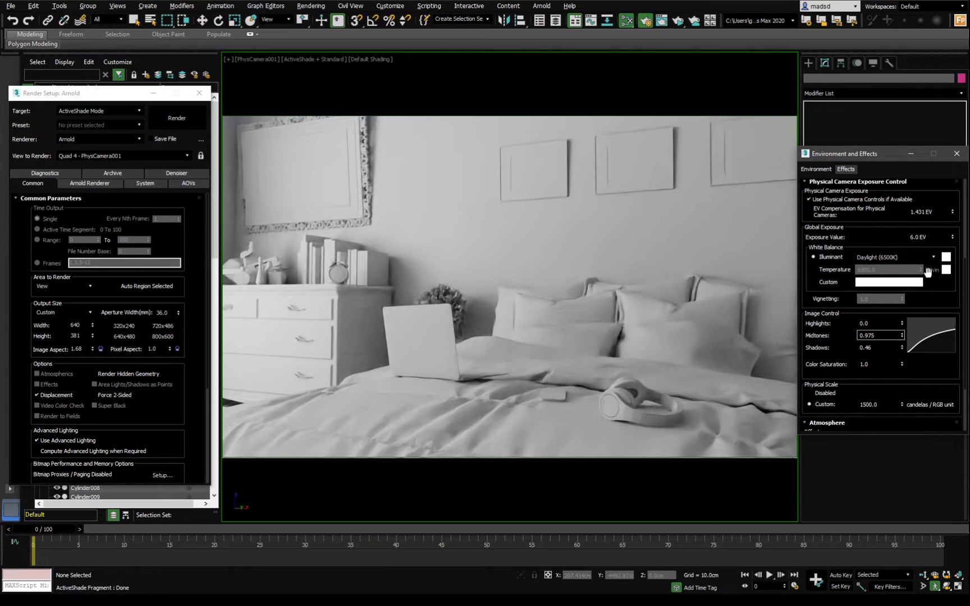
left_click_drag(952, 213, 952, 200)
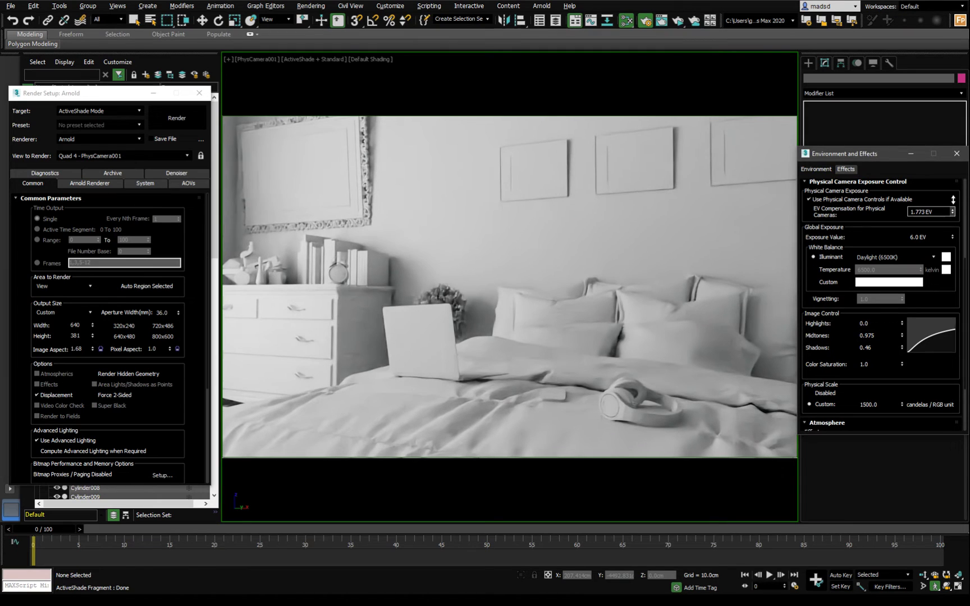
left_click_drag(902, 336, 902, 359)
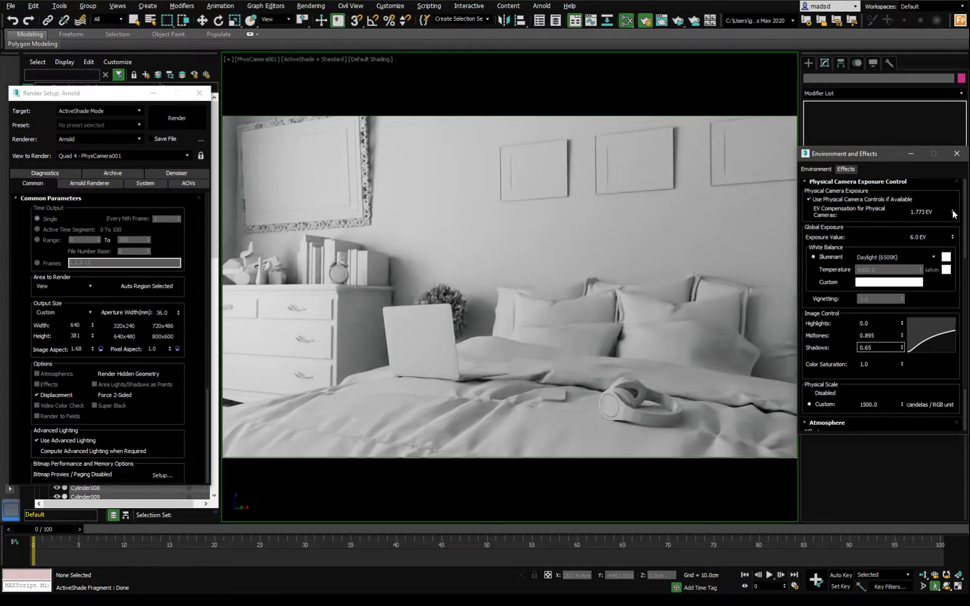
left_click_drag(952, 212, 957, 202)
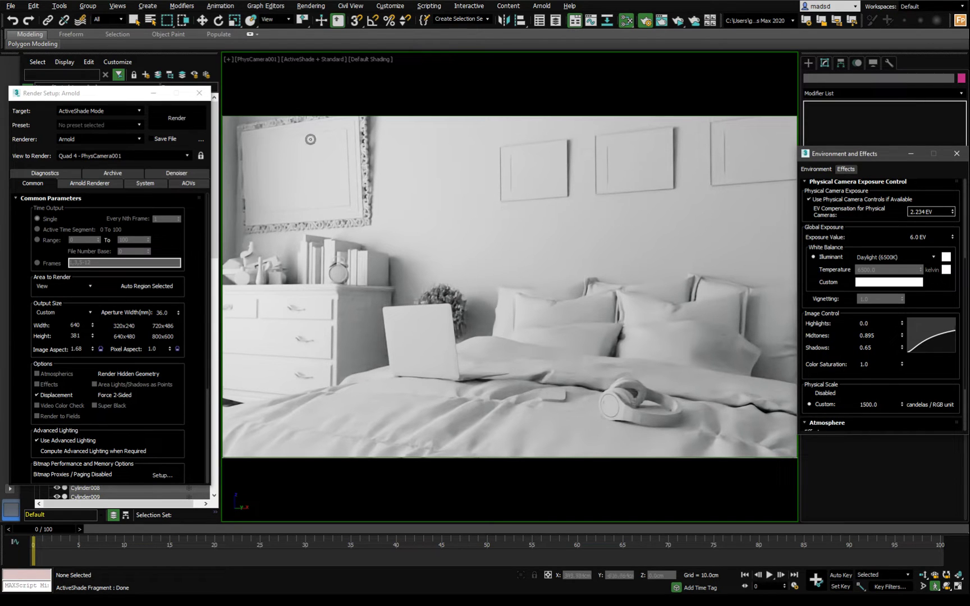
Step: Turn off ActiveShade in the camera viewport and close the Render Setup window
left_click(300, 59)
left_click(312, 68)
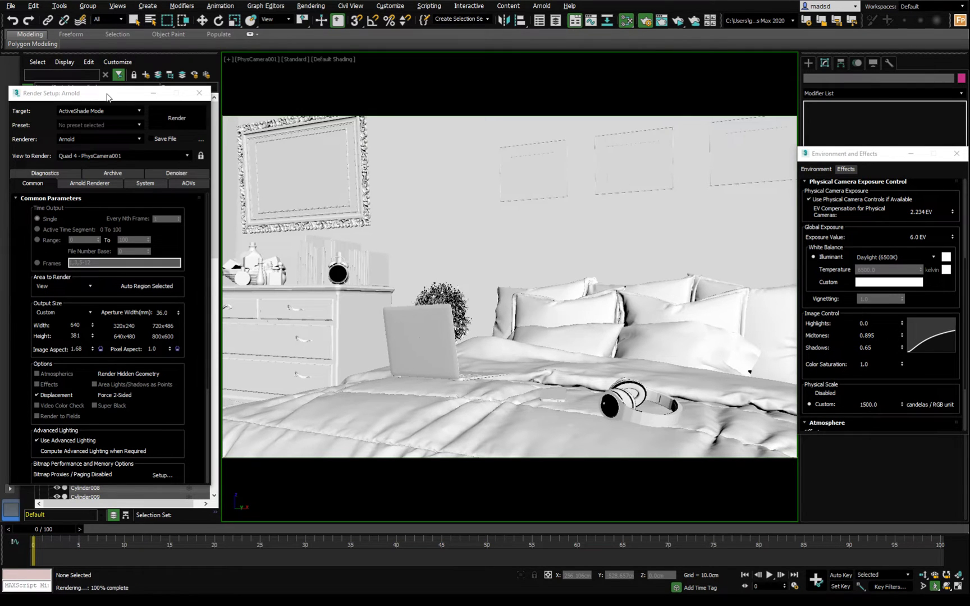
left_click_drag(107, 93, 115, 95)
left_click(207, 95)
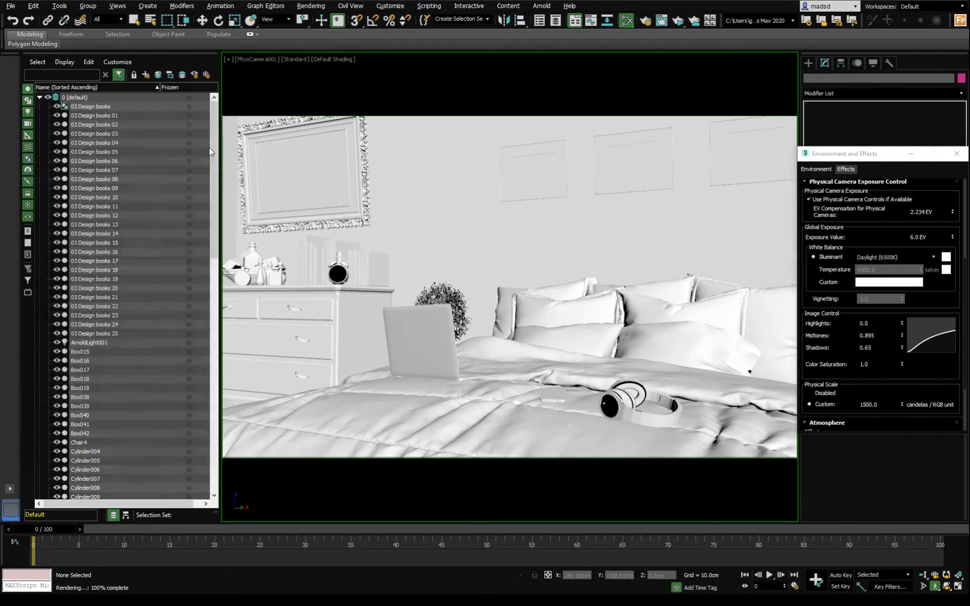
Step: Switch to the four-viewport layout and select PhysCamera001 in the Top view
key("alt+w")
scroll(379, 244, "up", 3)
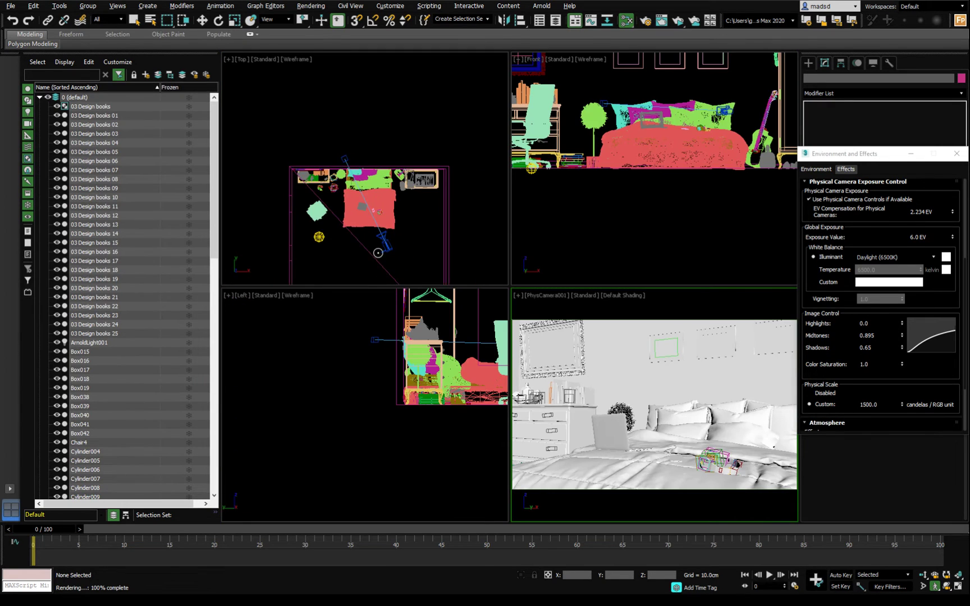
scroll(389, 217, "up", 3)
key("q")
left_click(390, 222)
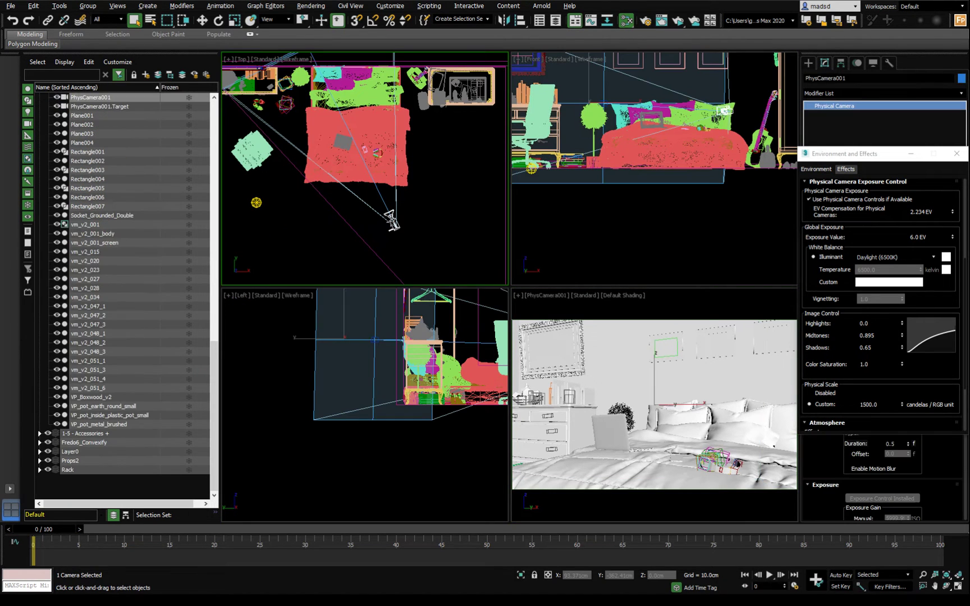
Step: Walk the physical camera forward in its own view to frame the headphones on the bed up close
right_click(619, 327)
key("Up")
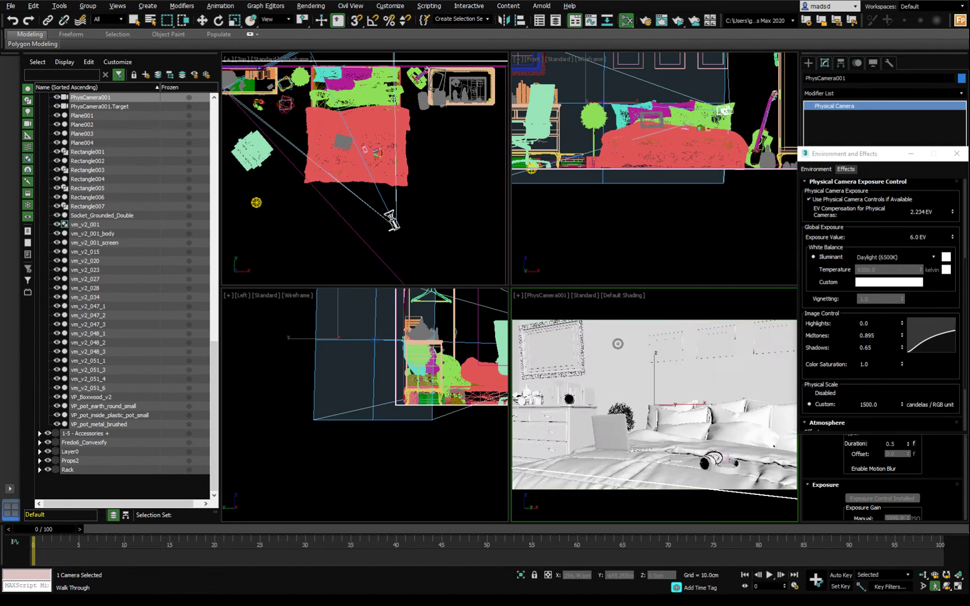
key("Up")
left_click_drag(677, 428, 647, 421)
key("Up")
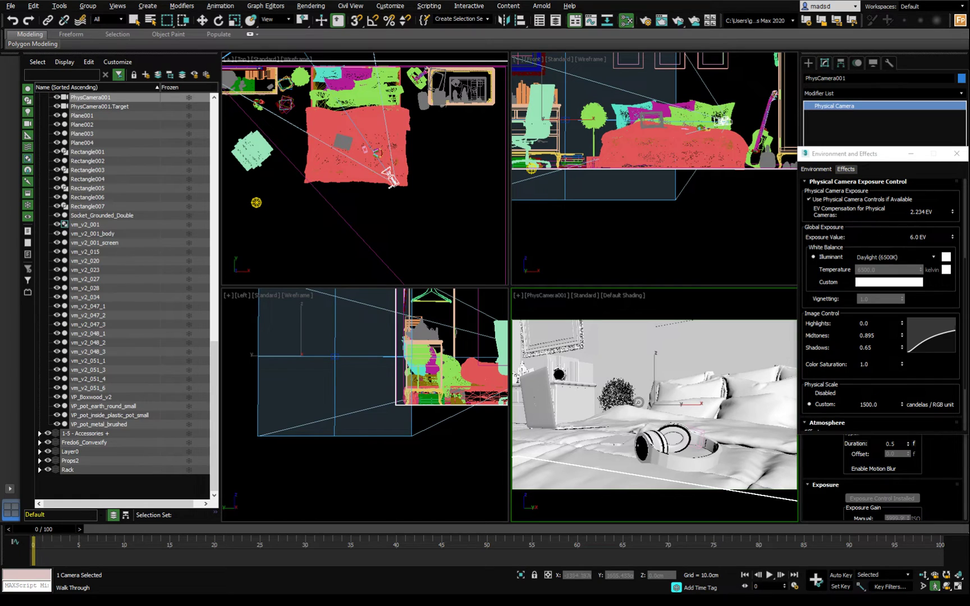
Step: Reduce the camera's target distance to 64.086 cm so the focus plane falls near the headphones
scroll(374, 151, "up", 6)
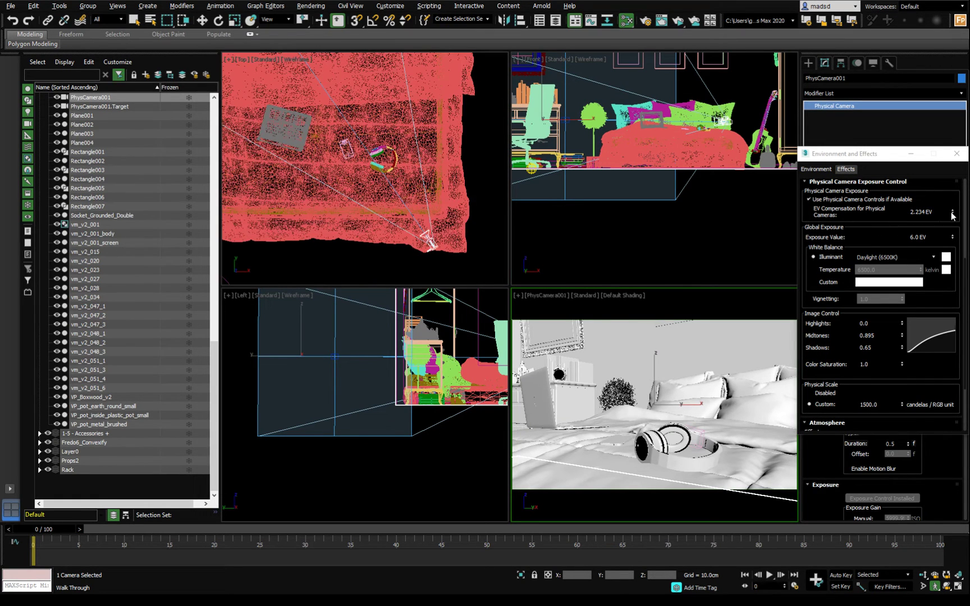
left_click_drag(893, 158, 658, 188)
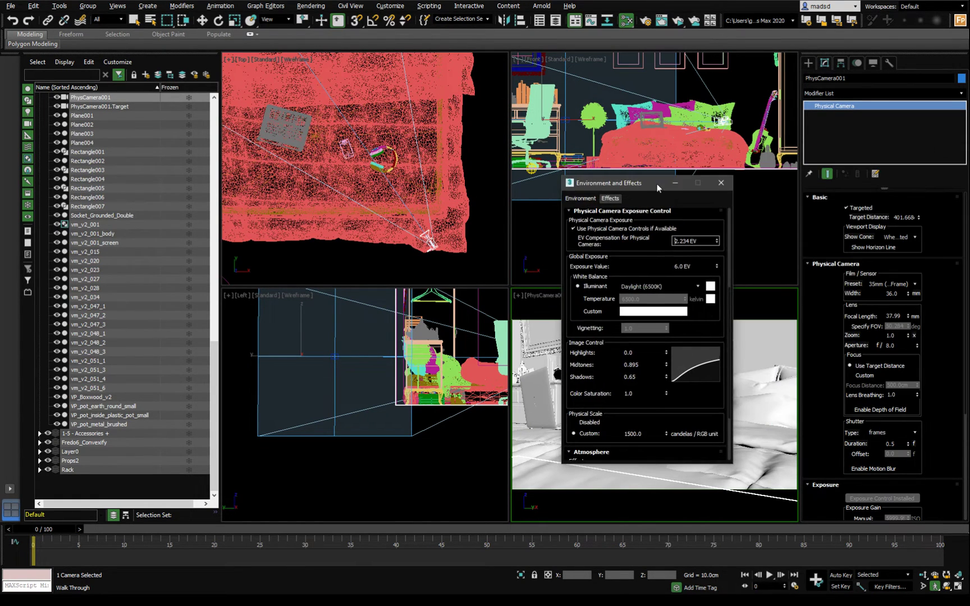
mouse_move(918, 233)
left_mouse_down()
mouse_move(924, 259)
mouse_move(919, 224)
left_mouse_up()
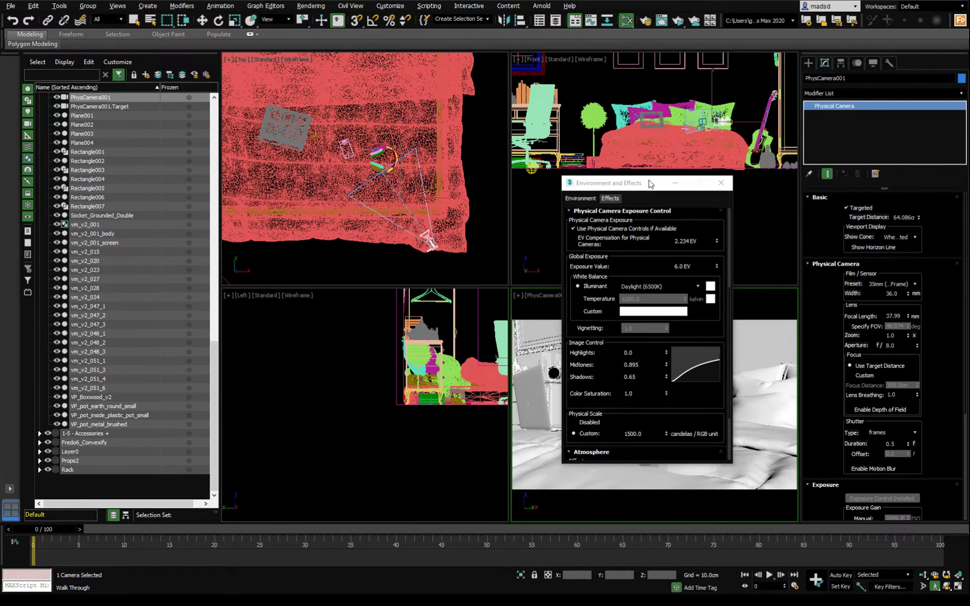
left_click_drag(650, 184, 190, 220)
Step: Enable depth of field on the physical camera and set its aperture to f/5.84 in the maximized camera view
type("w")
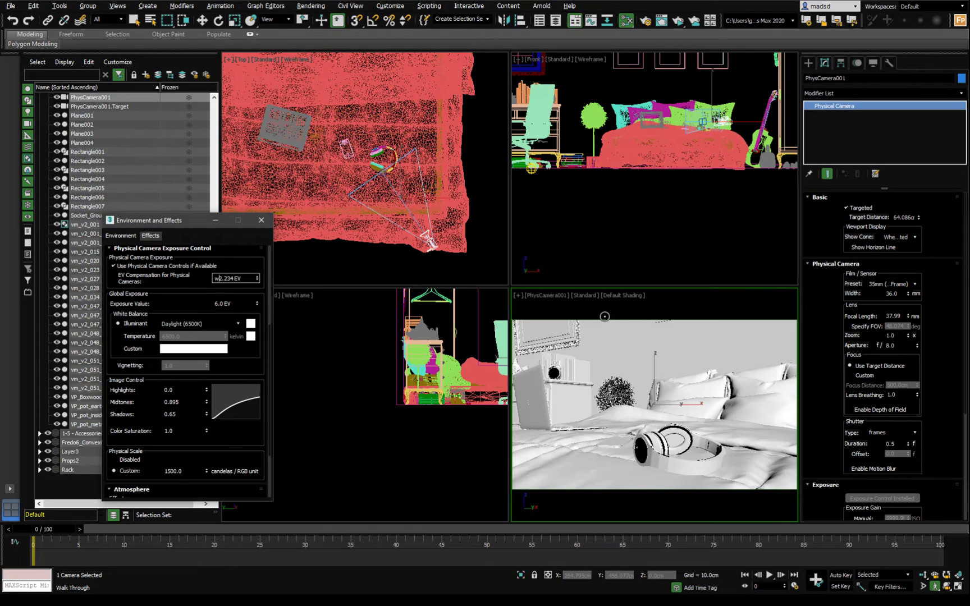
left_click(604, 317)
key("alt+w")
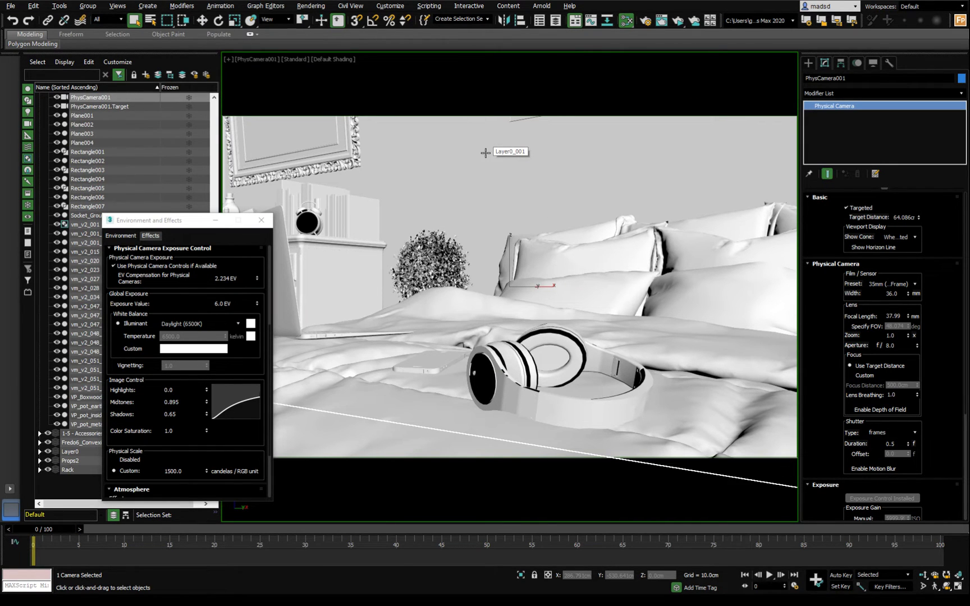
left_click(857, 409)
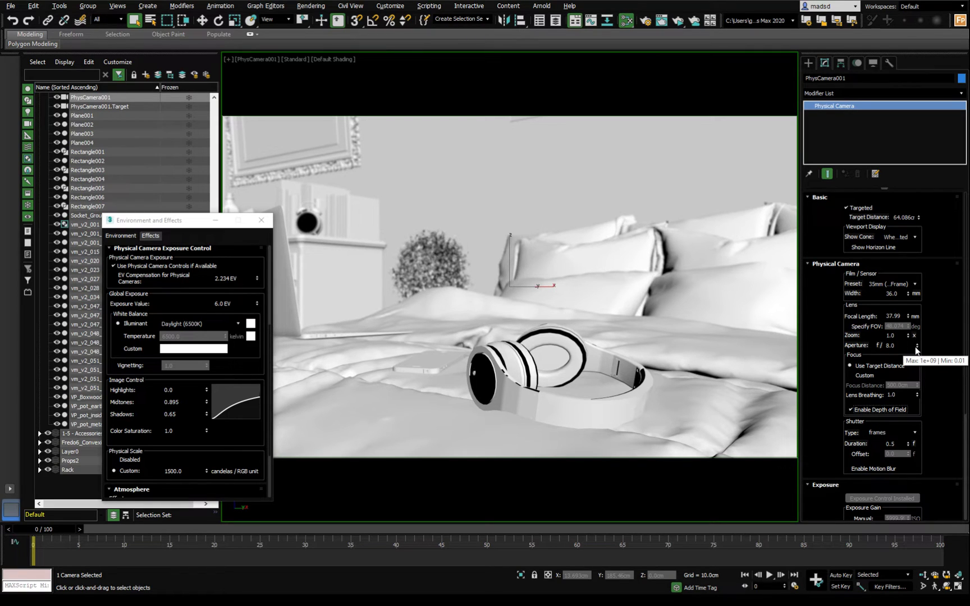
left_click_drag(173, 222, 107, 150)
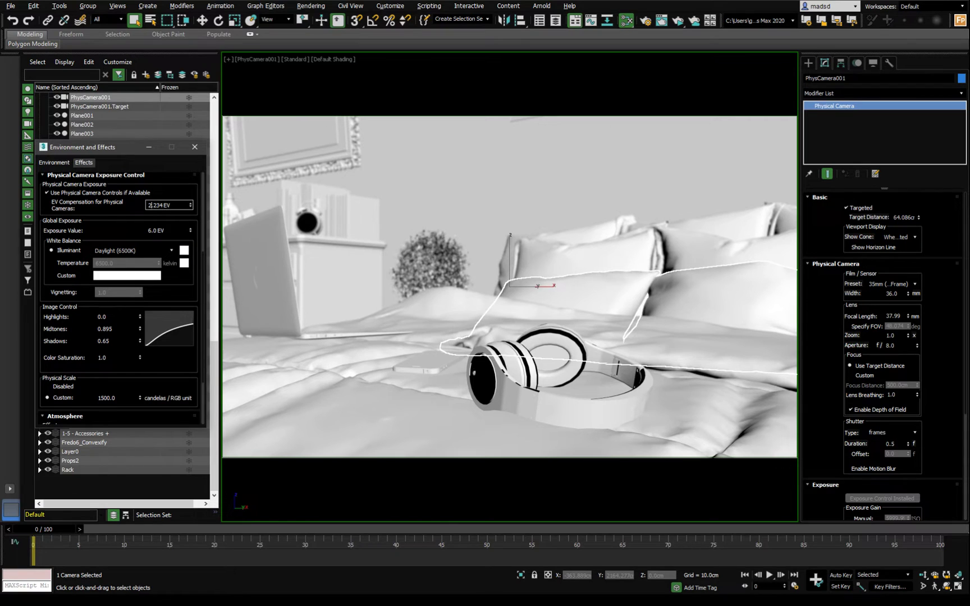
left_click_drag(916, 343, 916, 359)
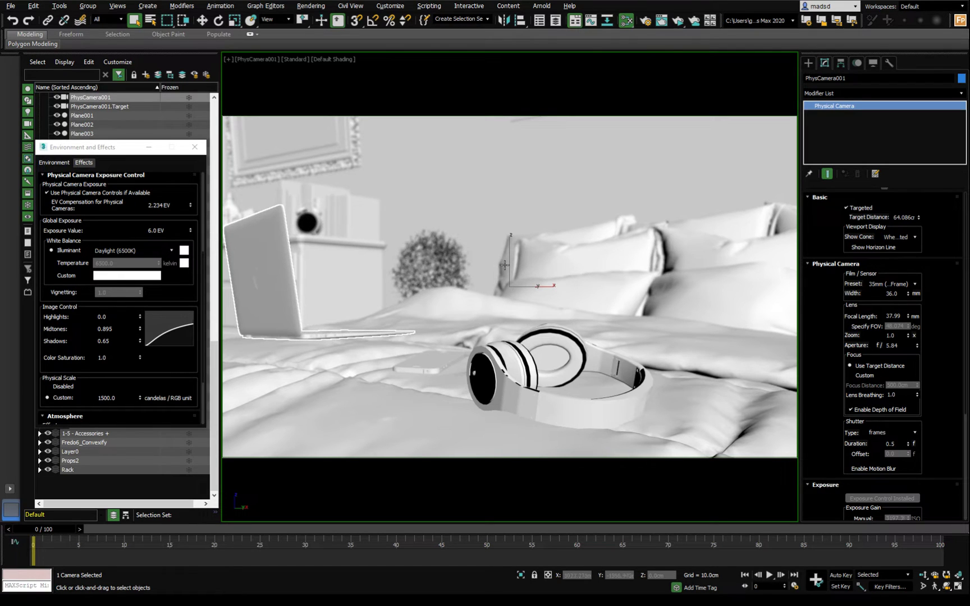
Step: Walk PhysCamera001 through its own view to reframe the shot with the headphones nearer the middle of the frame
right_click(508, 244)
left_click(521, 255)
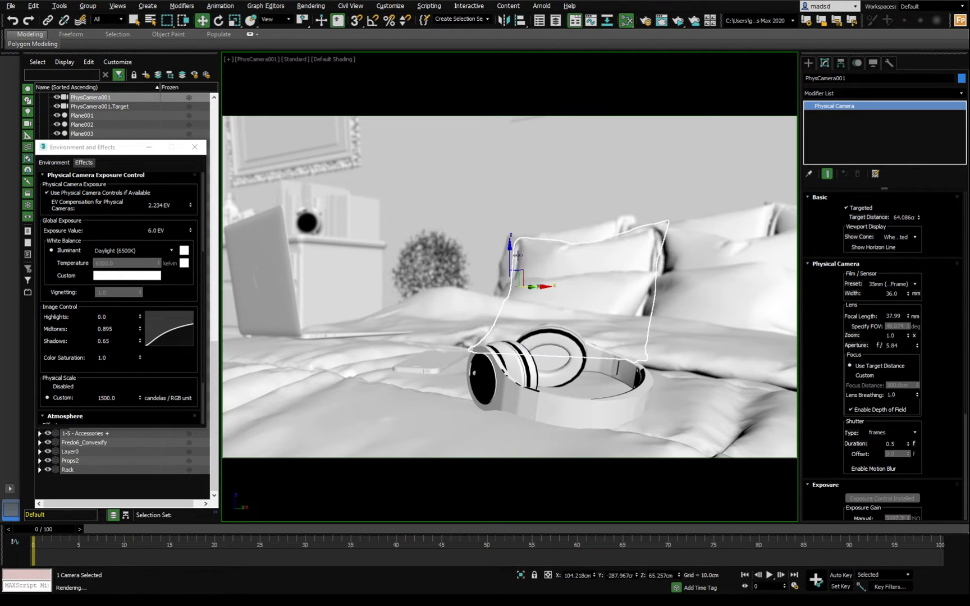
key("Up")
key("Up")
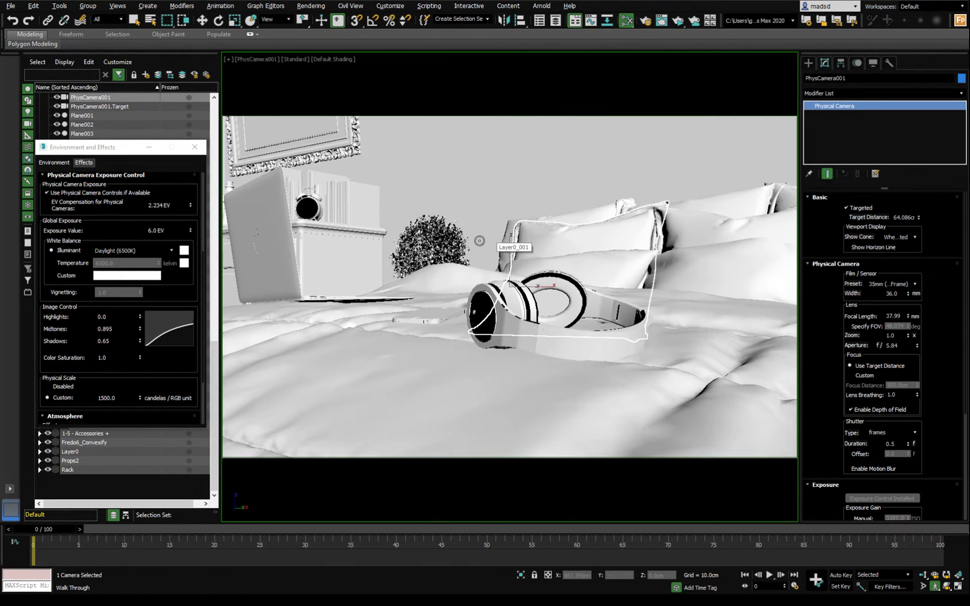
key("Up")
key("Left")
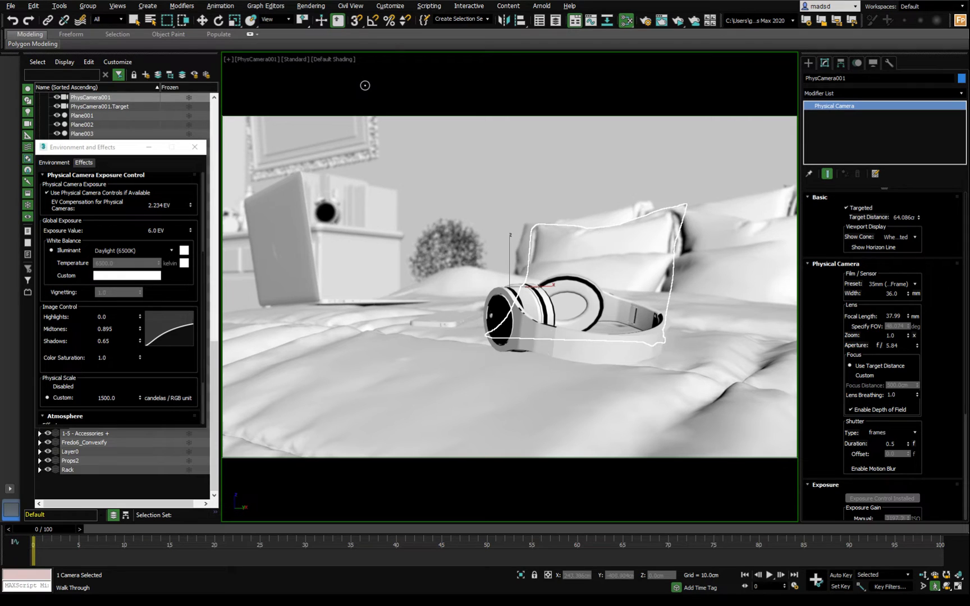
Step: Deselect the physical camera and start an ActiveShade preview in the PhysCamera001 viewport
left_click(128, 150)
left_click_drag(128, 155, 211, 136)
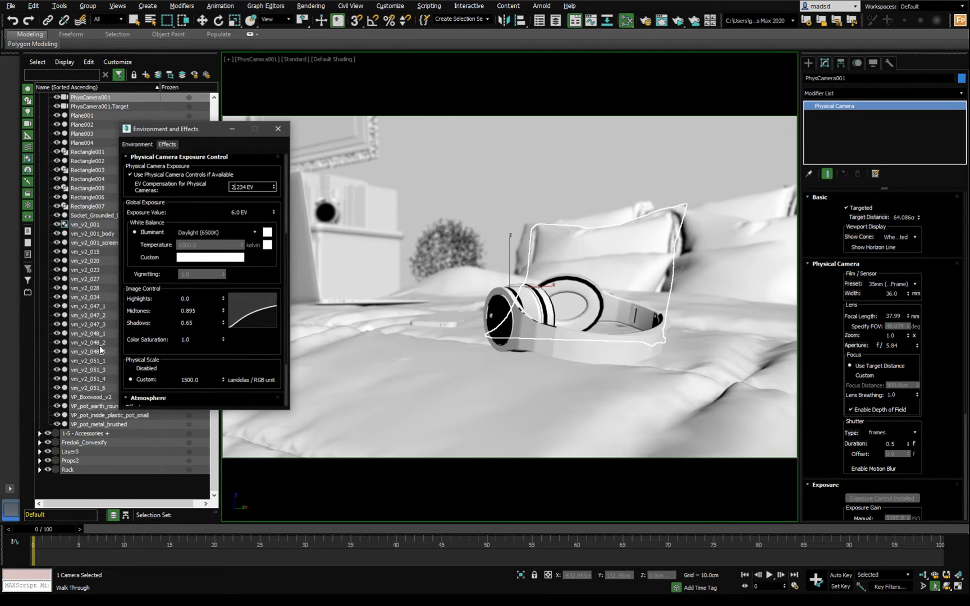
right_click(107, 487)
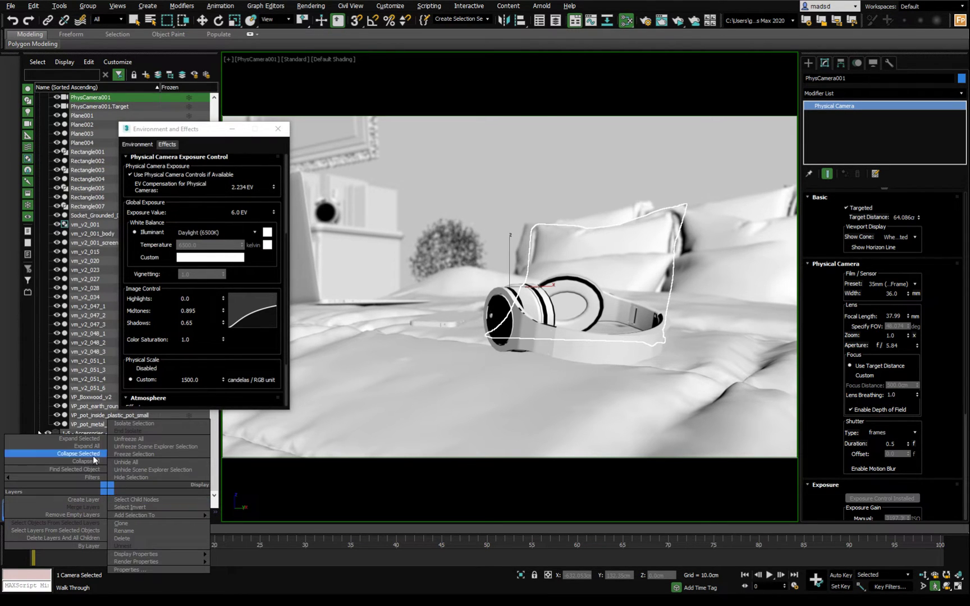
left_click(119, 485)
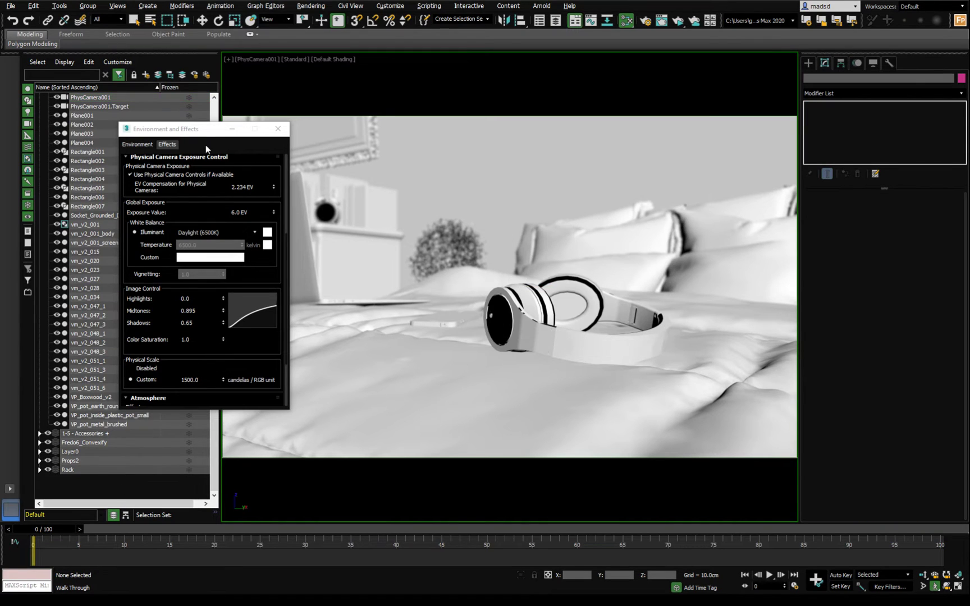
left_click_drag(205, 130, 125, 147)
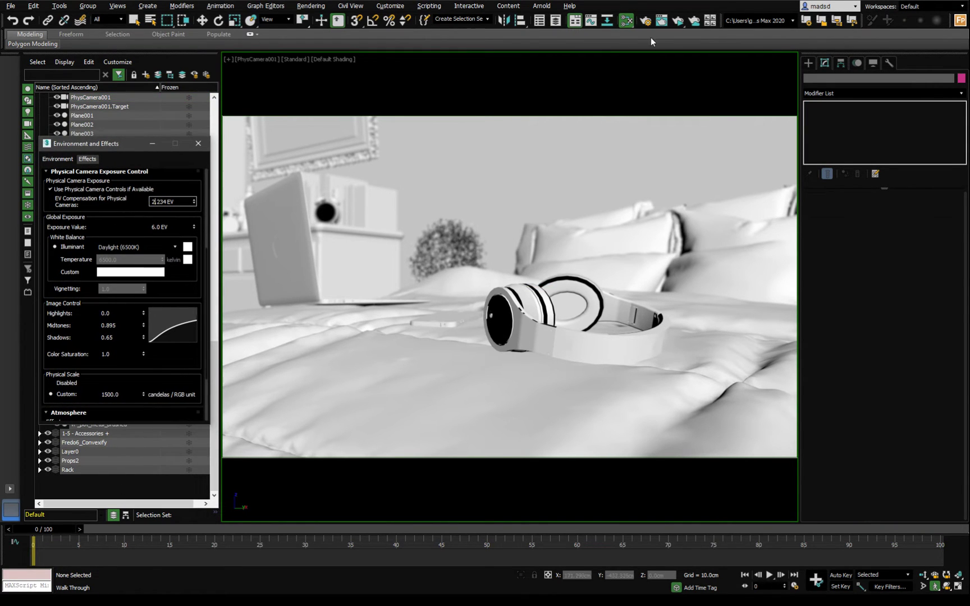
left_click(292, 58)
left_click(304, 69)
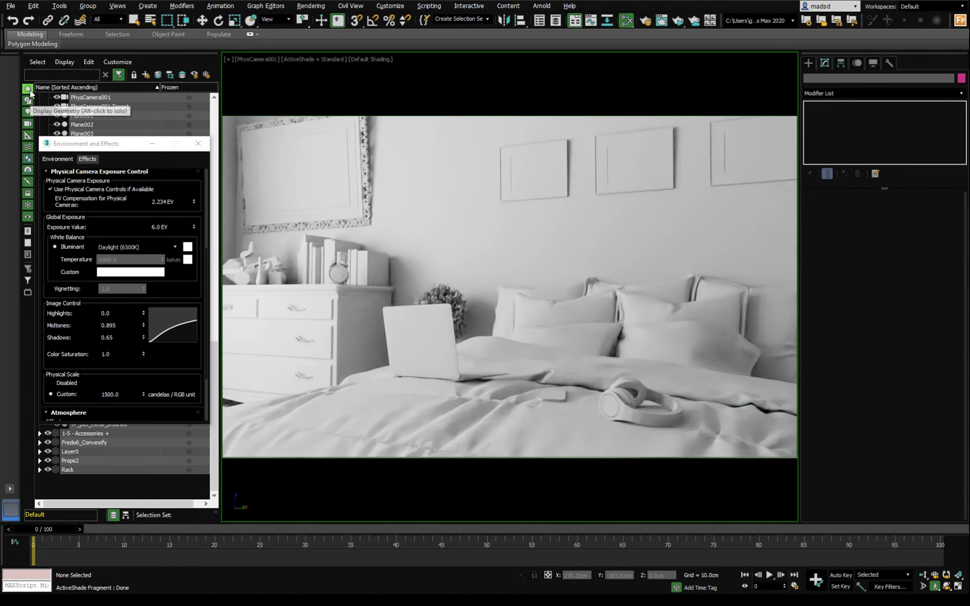
Step: Return the camera viewport to Standard shading and set Arnold's diffuse ray depth to 3 in Render Setup
left_click(641, 22)
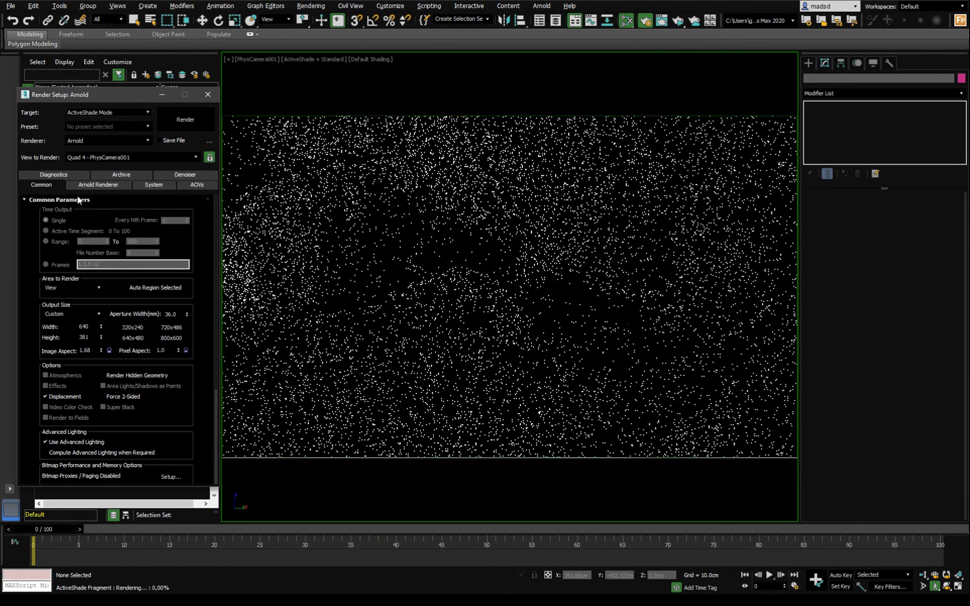
left_click(86, 183)
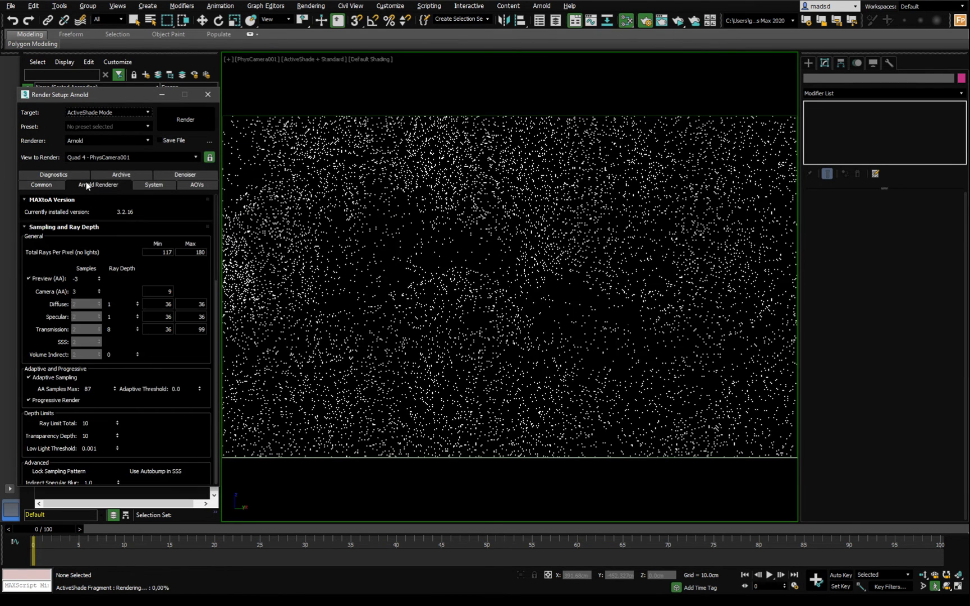
left_click_drag(107, 94, 103, 87)
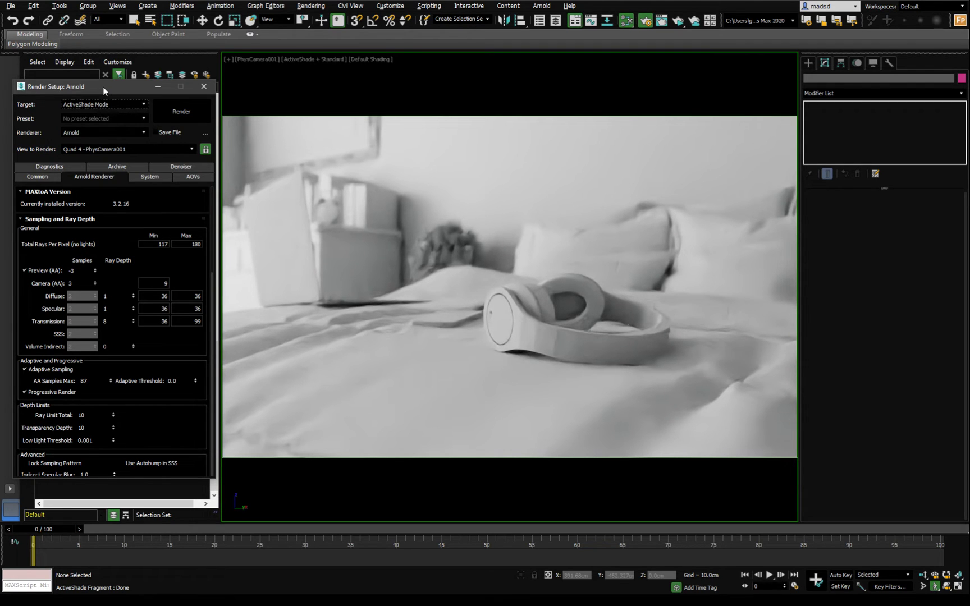
left_click(115, 296)
double_click(115, 296)
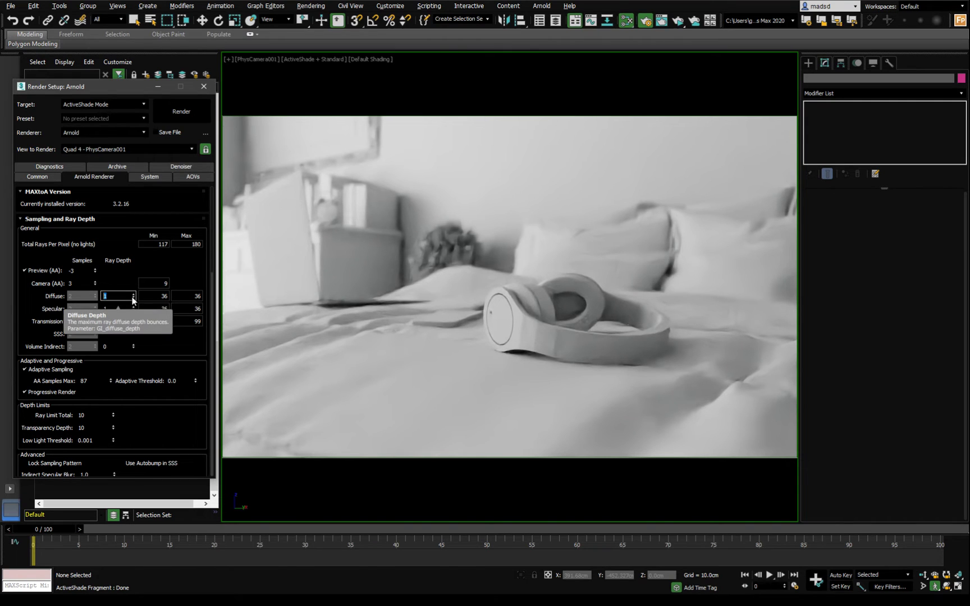
left_click(303, 64)
left_click(313, 68)
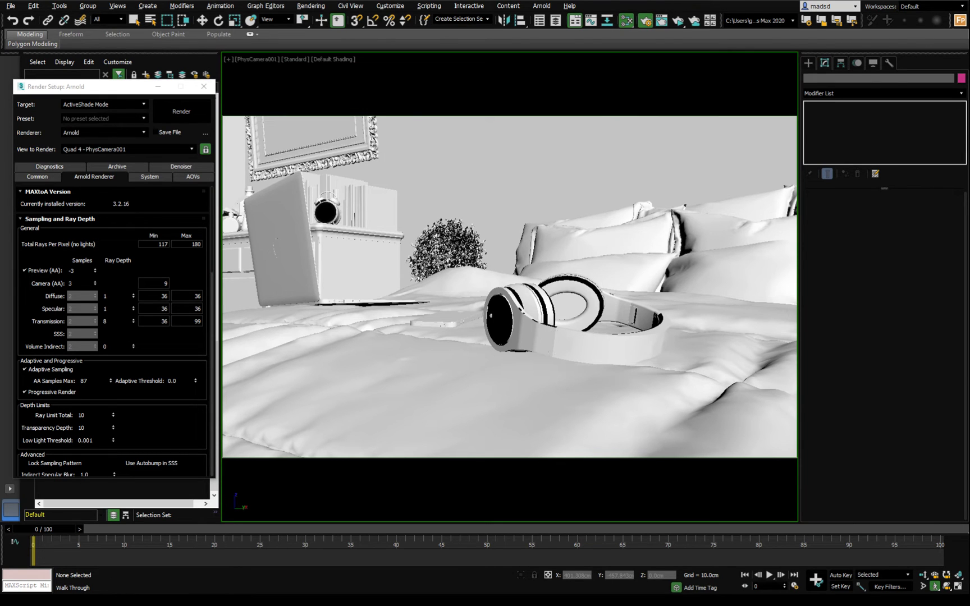
left_click(134, 293)
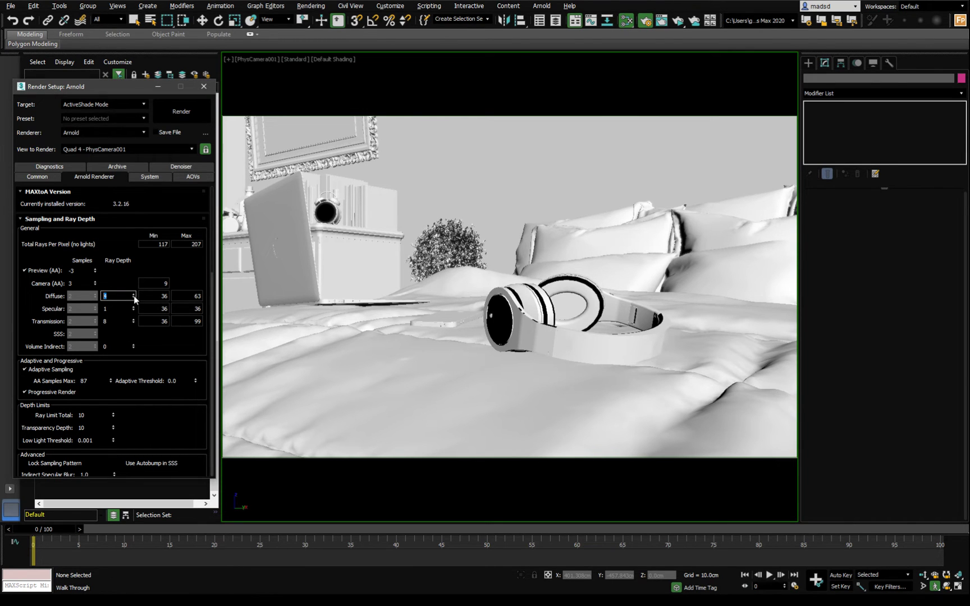
left_click(133, 298)
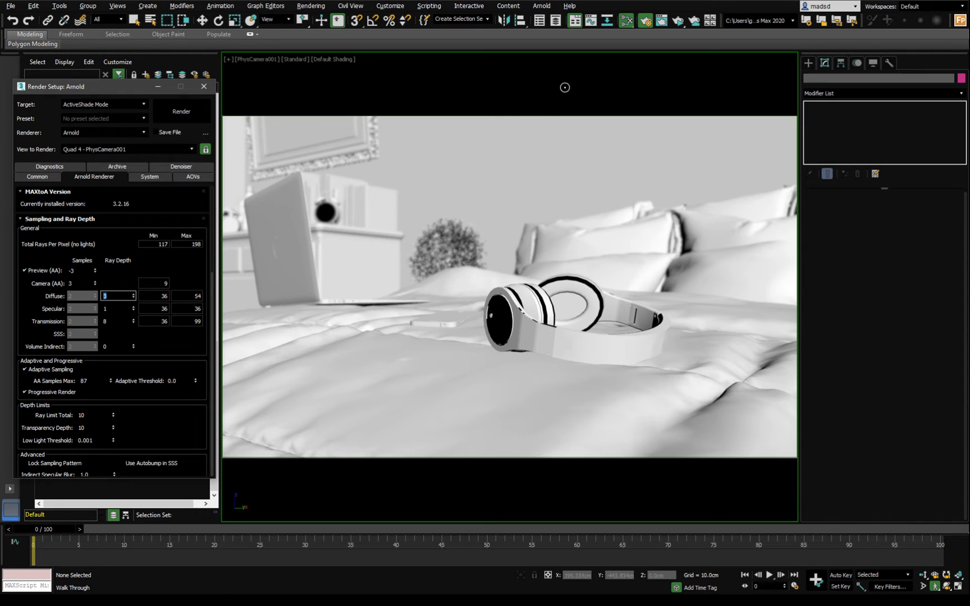
Step: Place Render Setup and Environment and Effects on opposite sides of the camera viewport and restart its ActiveShade preview
left_click_drag(101, 86, 312, 90)
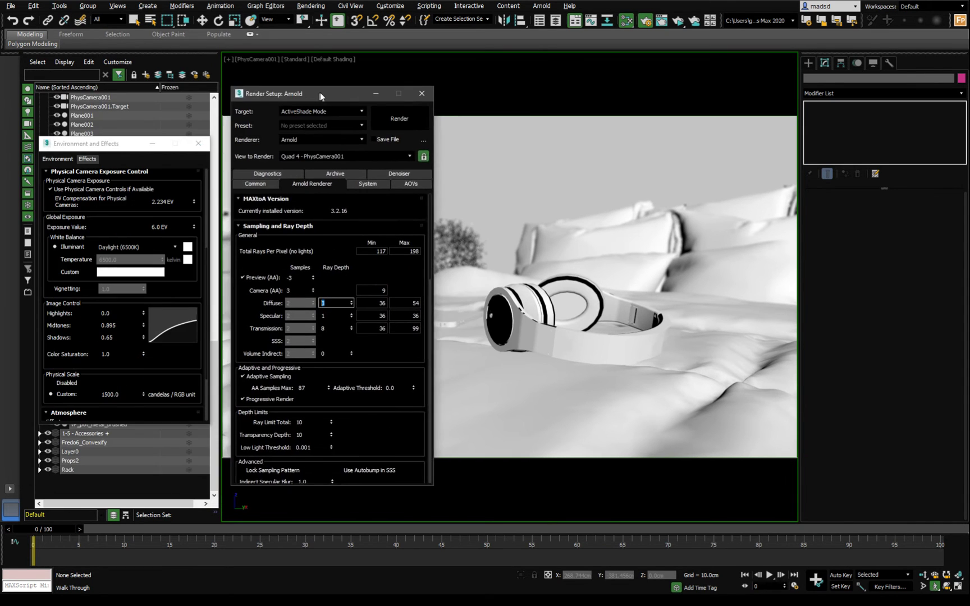
left_click_drag(187, 150, 943, 152)
left_click_drag(307, 96, 99, 92)
left_click_drag(858, 155, 861, 149)
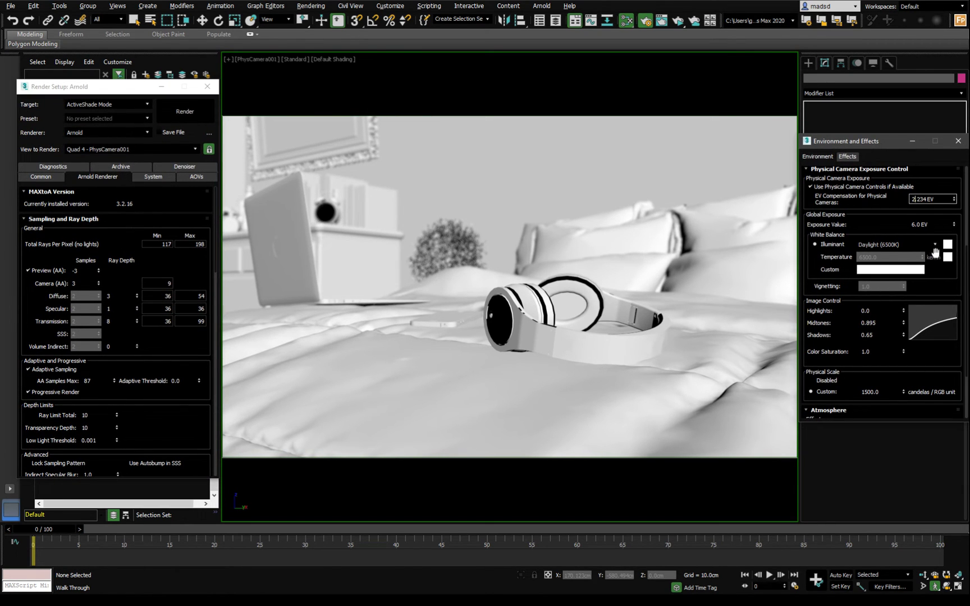
left_click(294, 59)
left_click(303, 69)
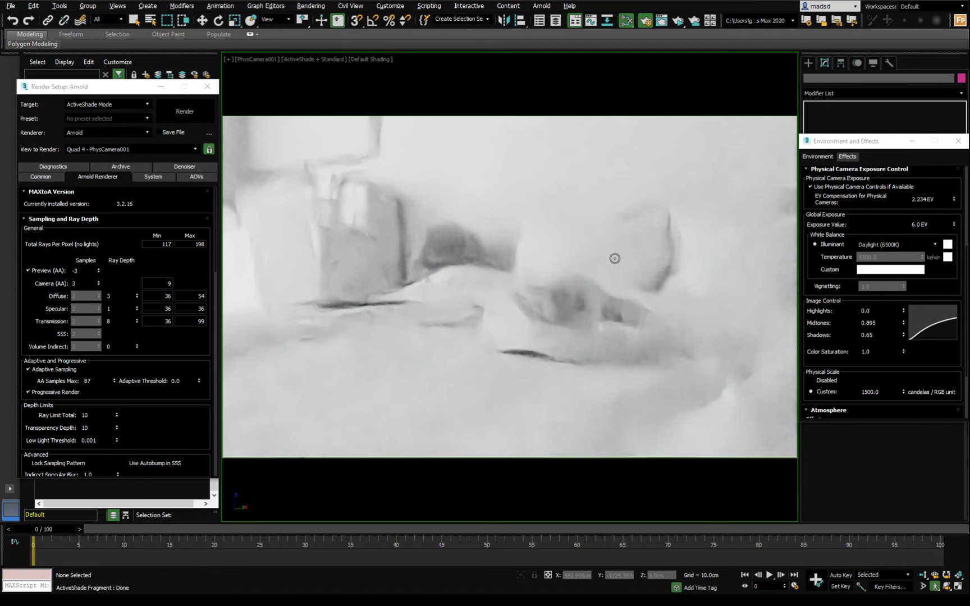
Step: Adjust the physical camera exposure control to 1.816 EV compensation, midtones 0.785 and shadows 0.53
left_click_drag(887, 146, 885, 134)
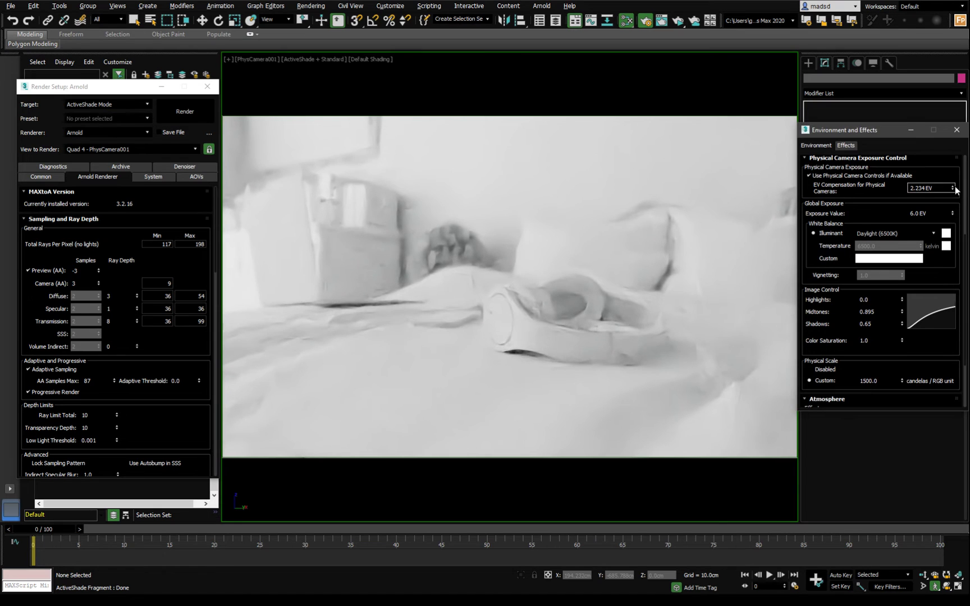
left_click_drag(952, 189, 953, 210)
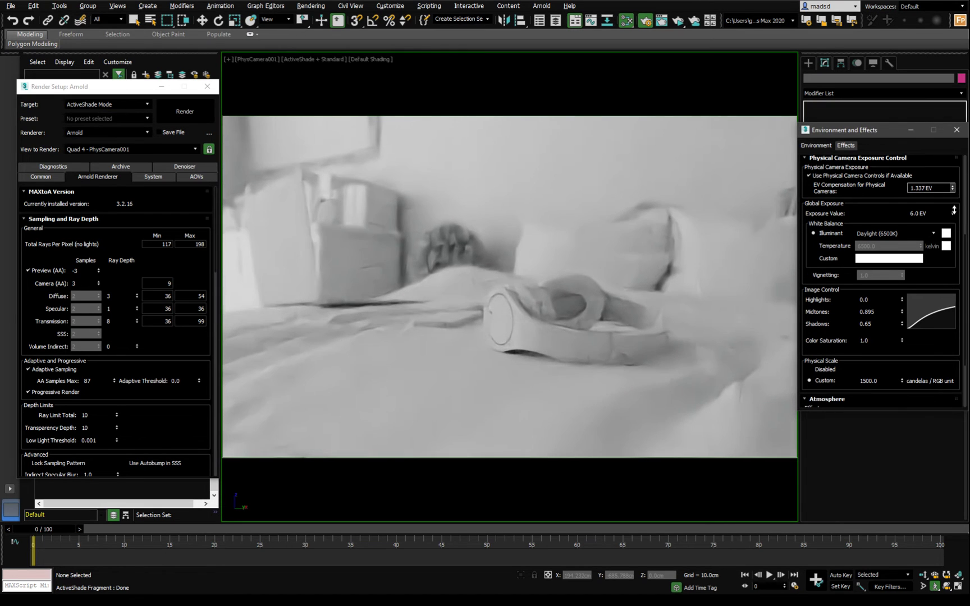
mouse_move(902, 312)
left_mouse_down()
mouse_move(902, 332)
mouse_move(902, 300)
left_mouse_up()
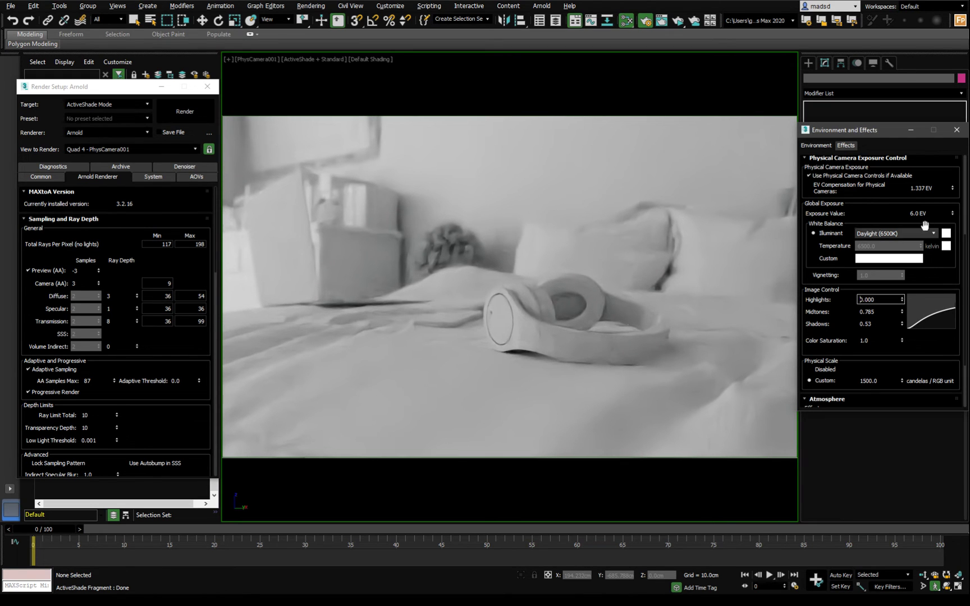
mouse_move(952, 188)
left_mouse_down()
mouse_move(952, 172)
mouse_move(949, 182)
left_mouse_up()
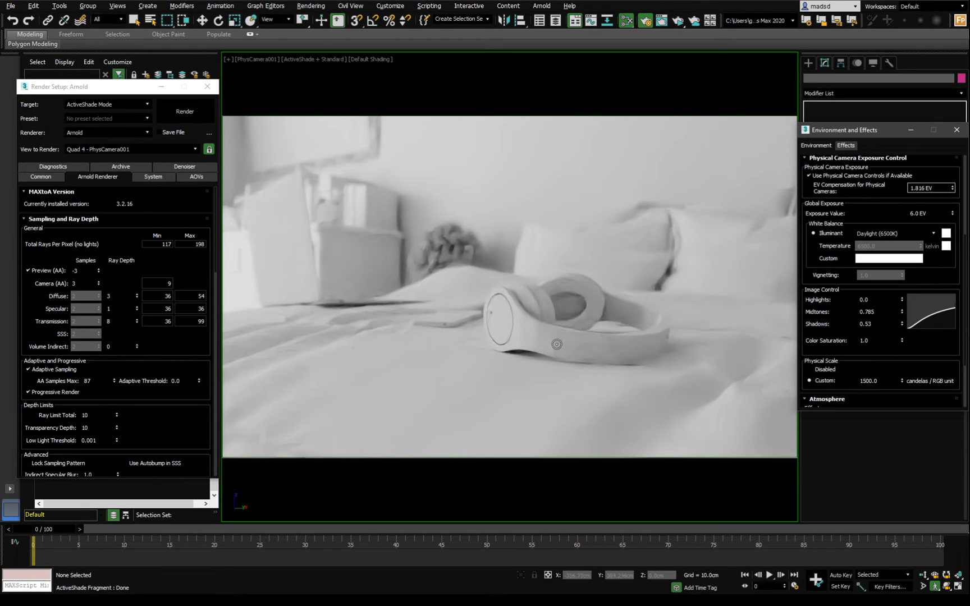
Step: Raise Headband Top#1_001 vertically to a Z position of 69.207 cm, close Render Setup and clear the selection
key("w")
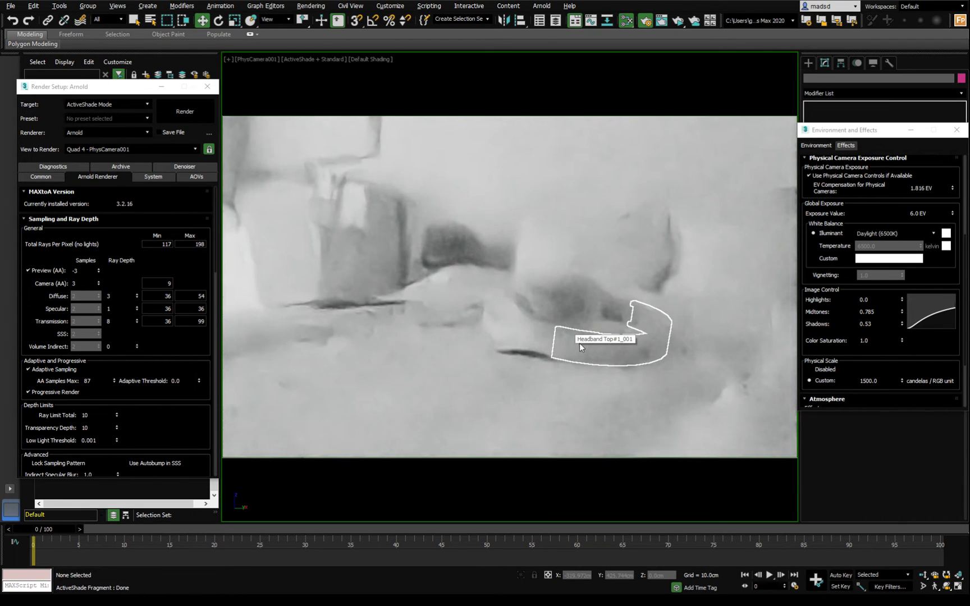
left_click(623, 334)
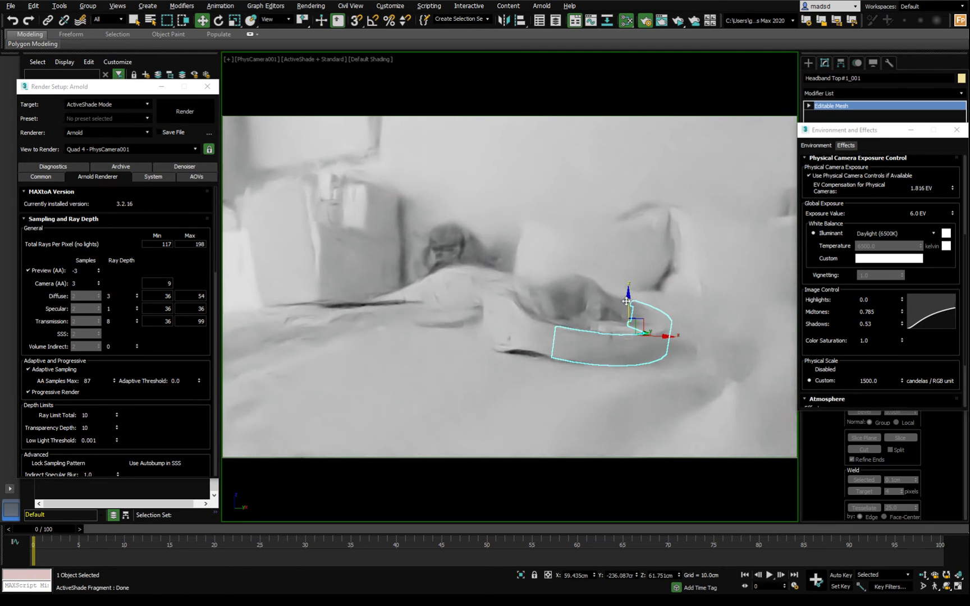
left_click_drag(623, 334, 627, 264)
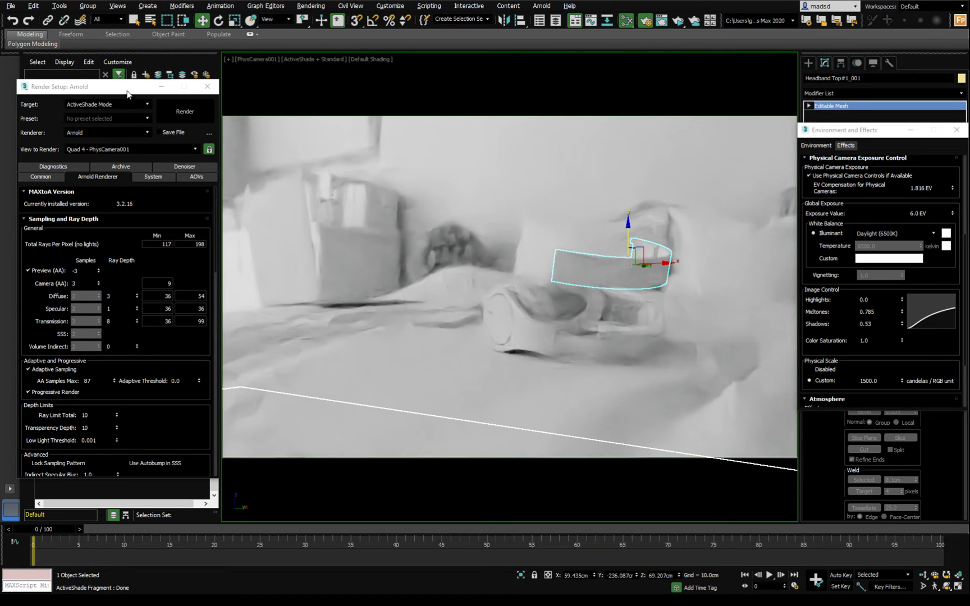
left_click(207, 87)
left_click(109, 389)
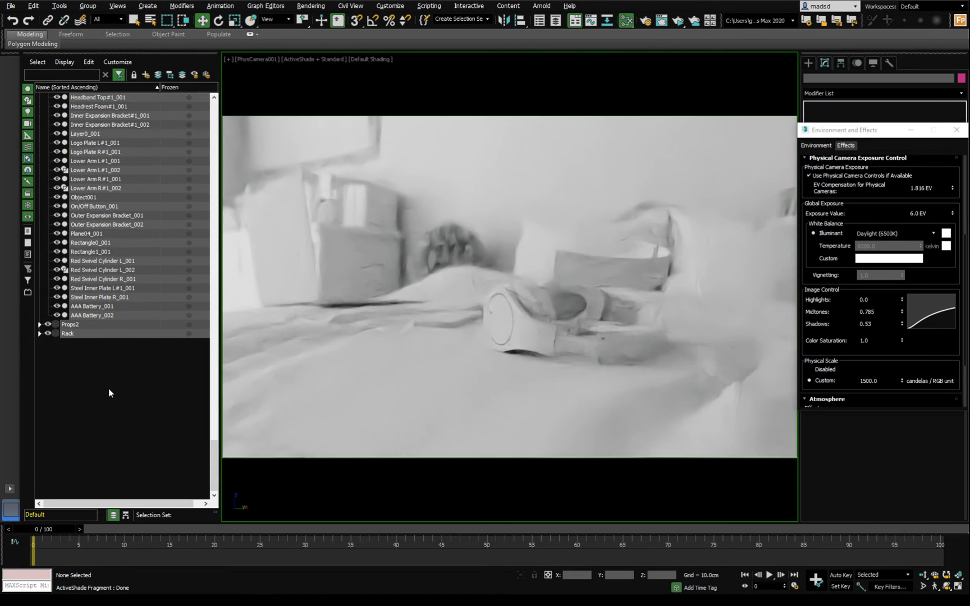